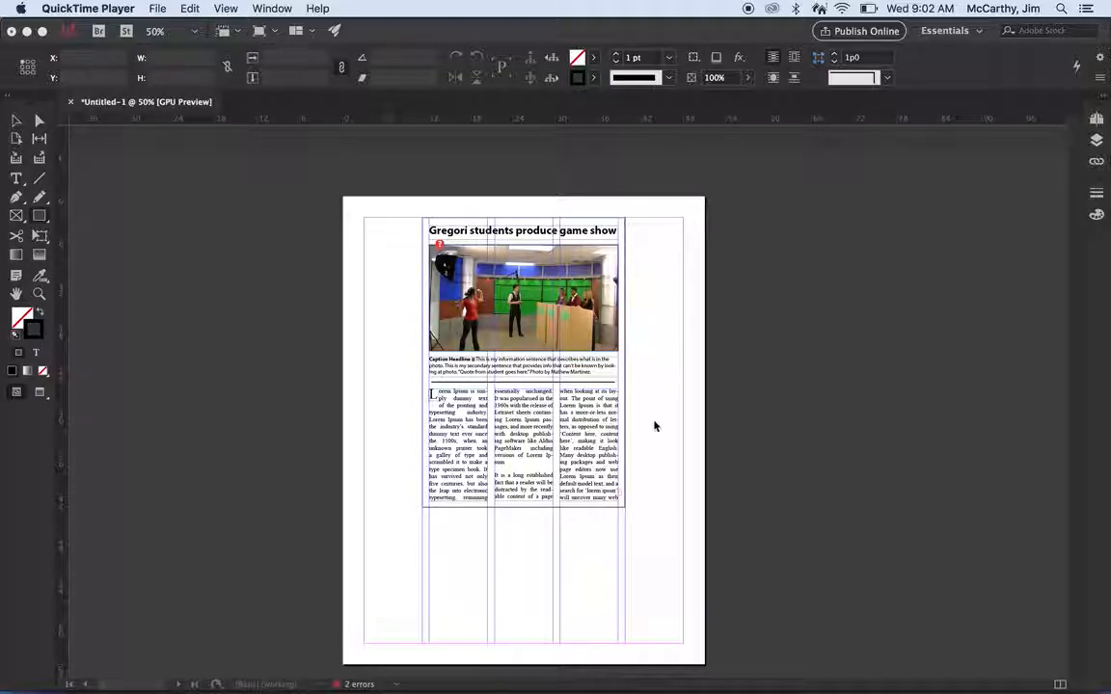
Display the page at 100% and look over the game show article from its headline to the body columns
left_click(673, 450)
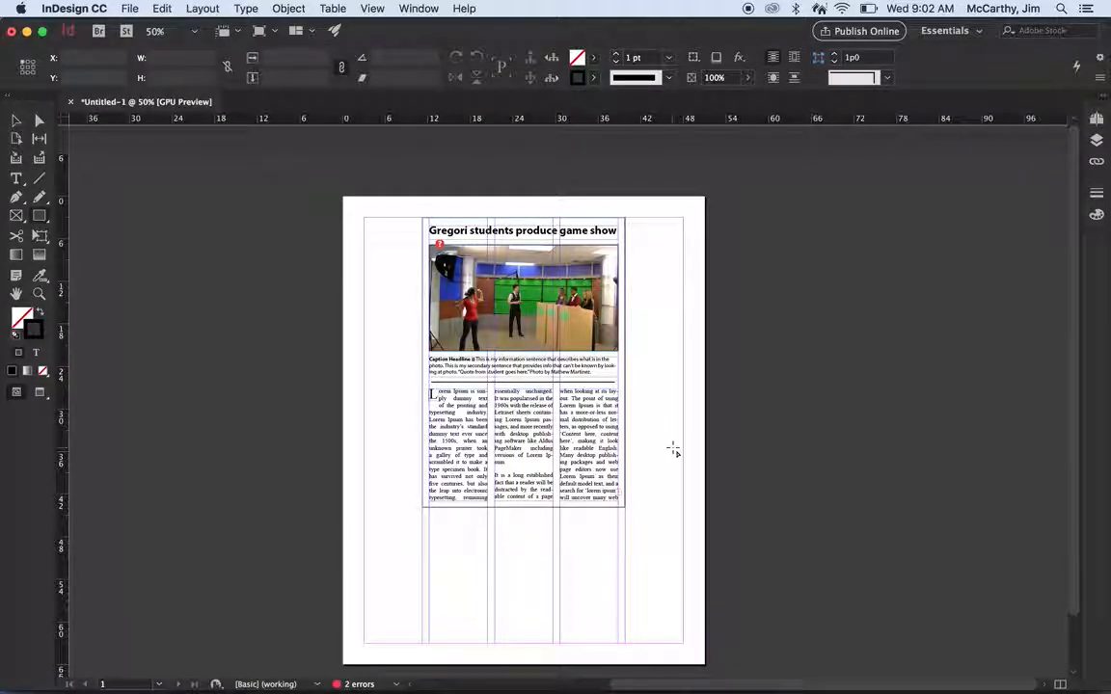
key("super+1")
scroll(673, 451, "up", 5)
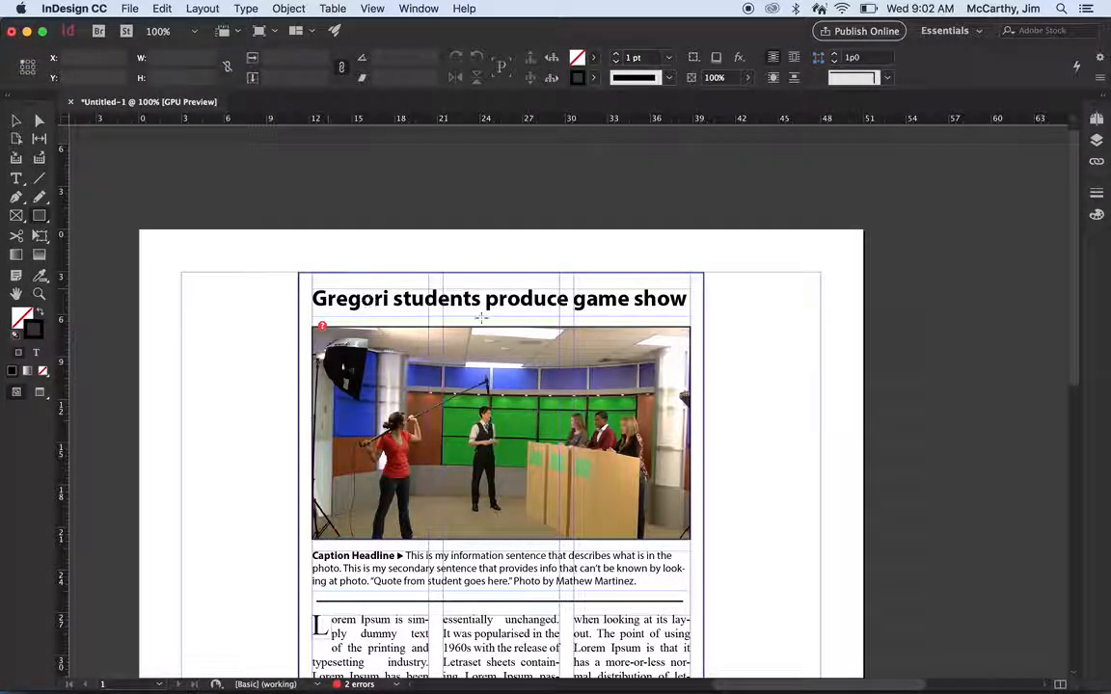
scroll(759, 467, "down", 5)
left_click(759, 468)
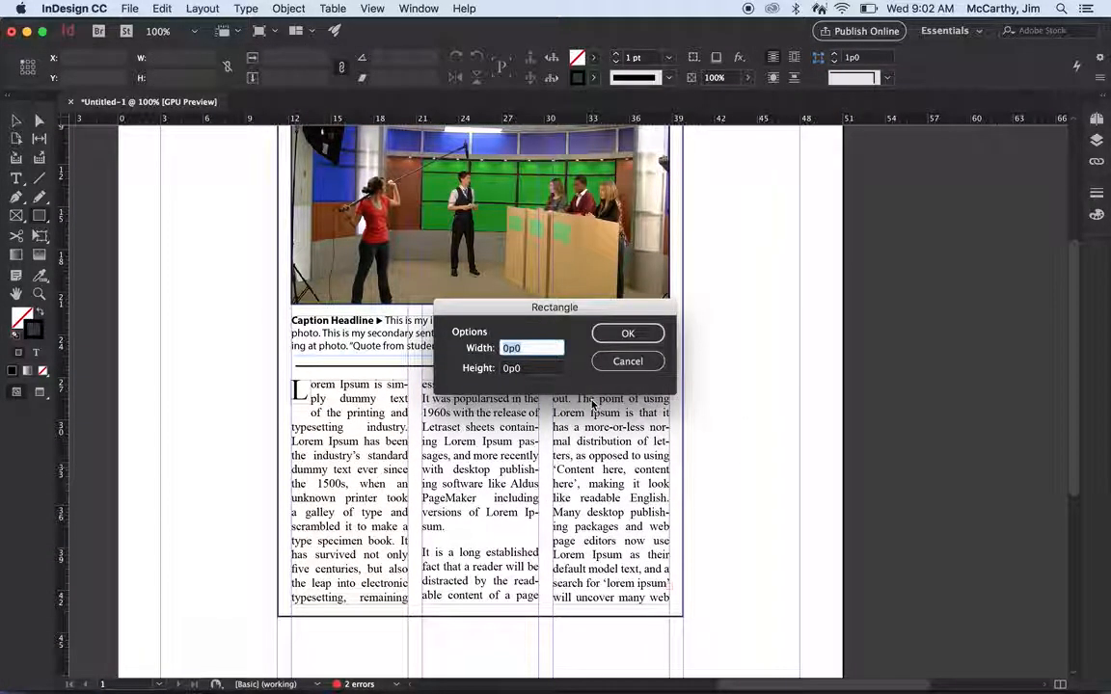
left_click(638, 366)
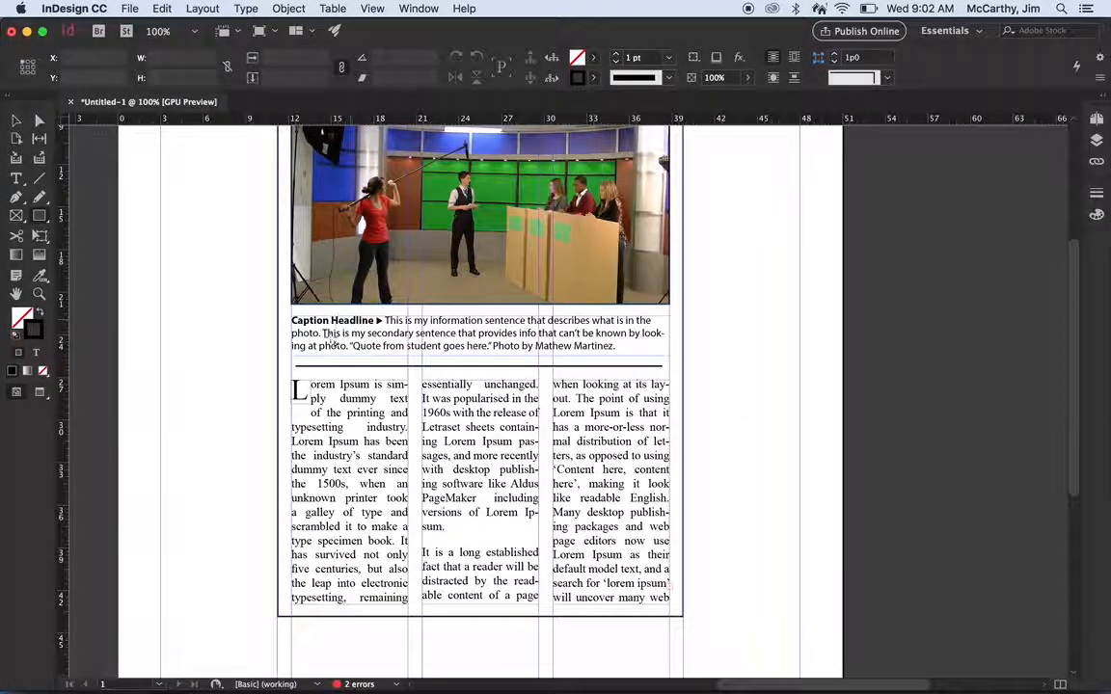
Inspect the character formatting of the bold caption headline and of the arrow symbol that follows it
left_click(15, 120)
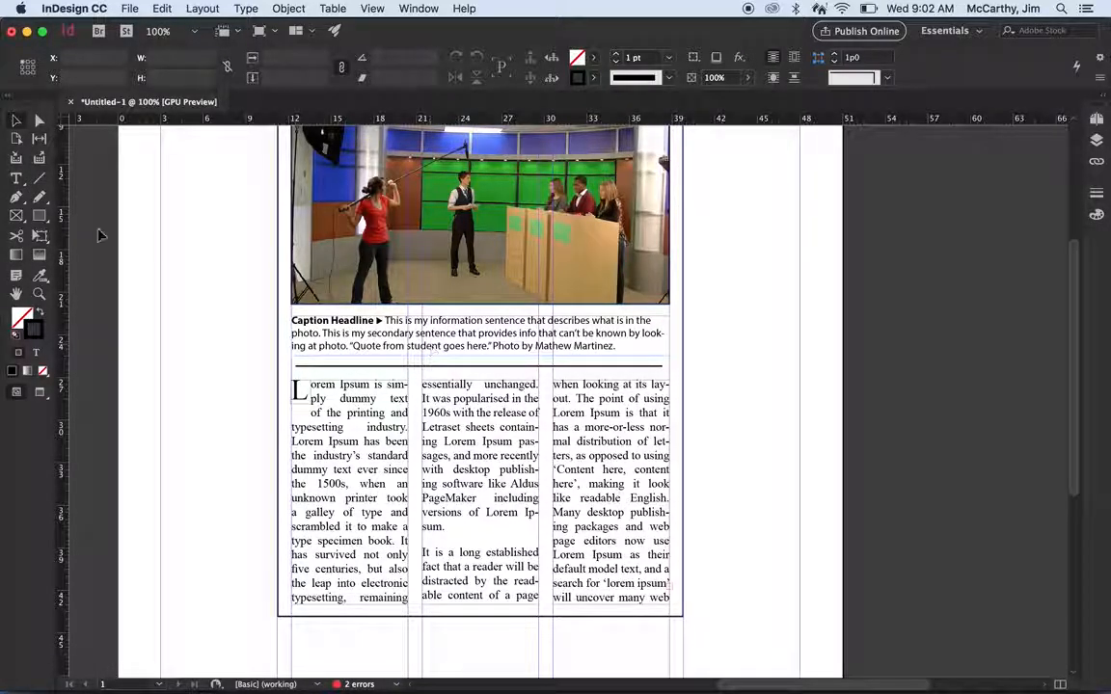
left_click(17, 180)
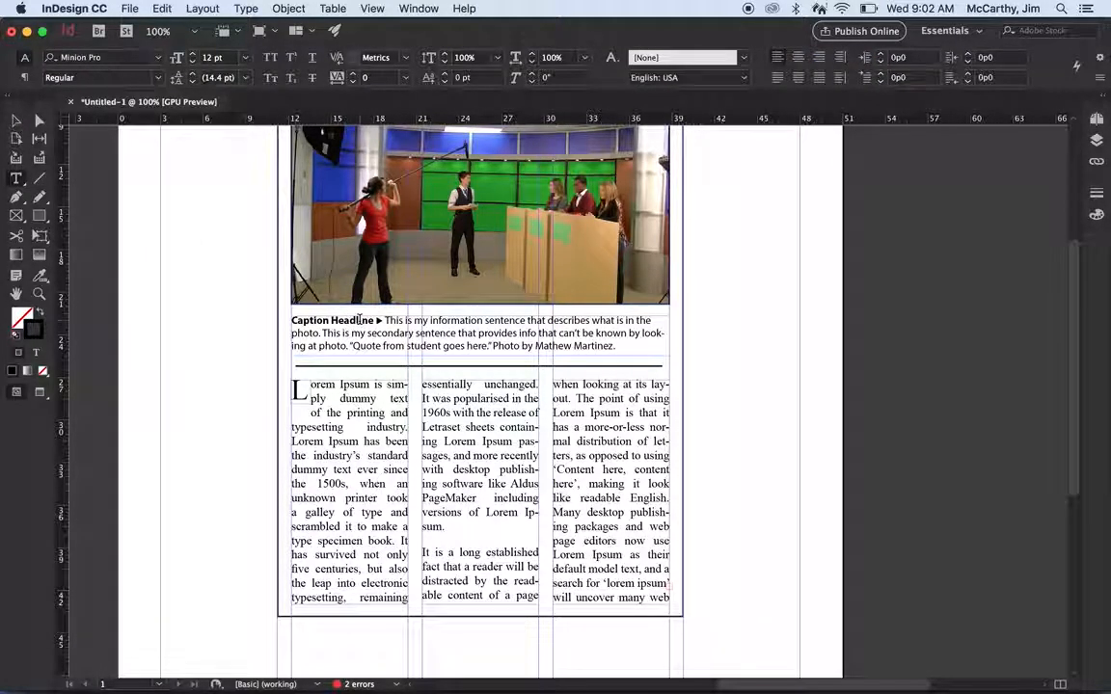
left_click(359, 320)
left_click_drag(376, 320, 290, 321)
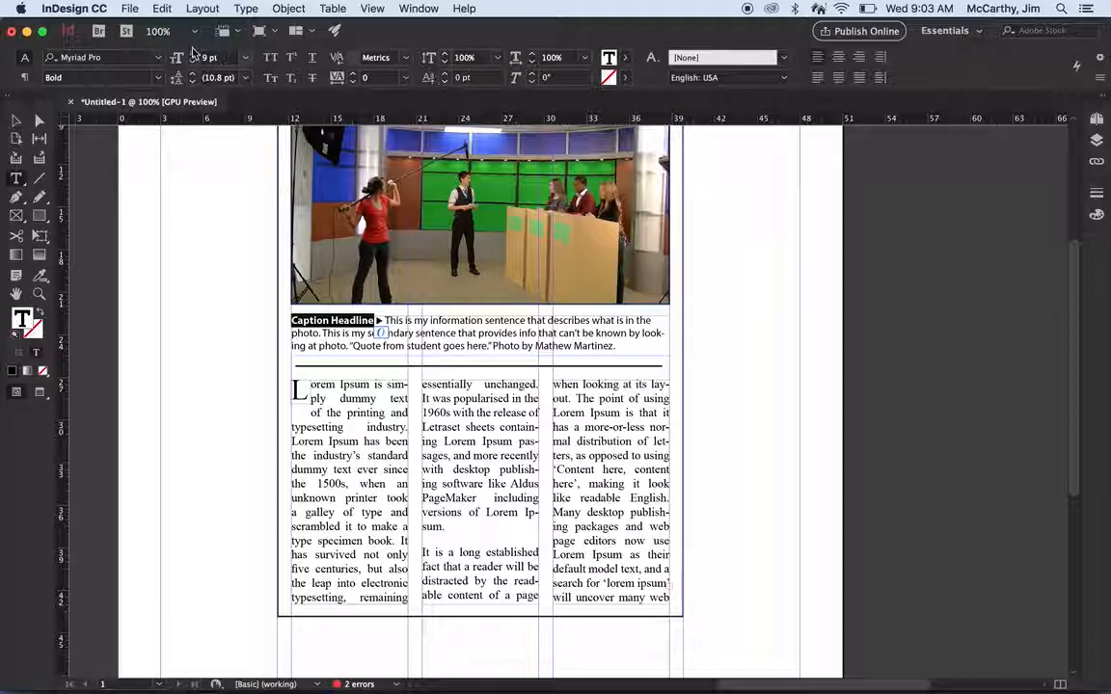
left_click(383, 320)
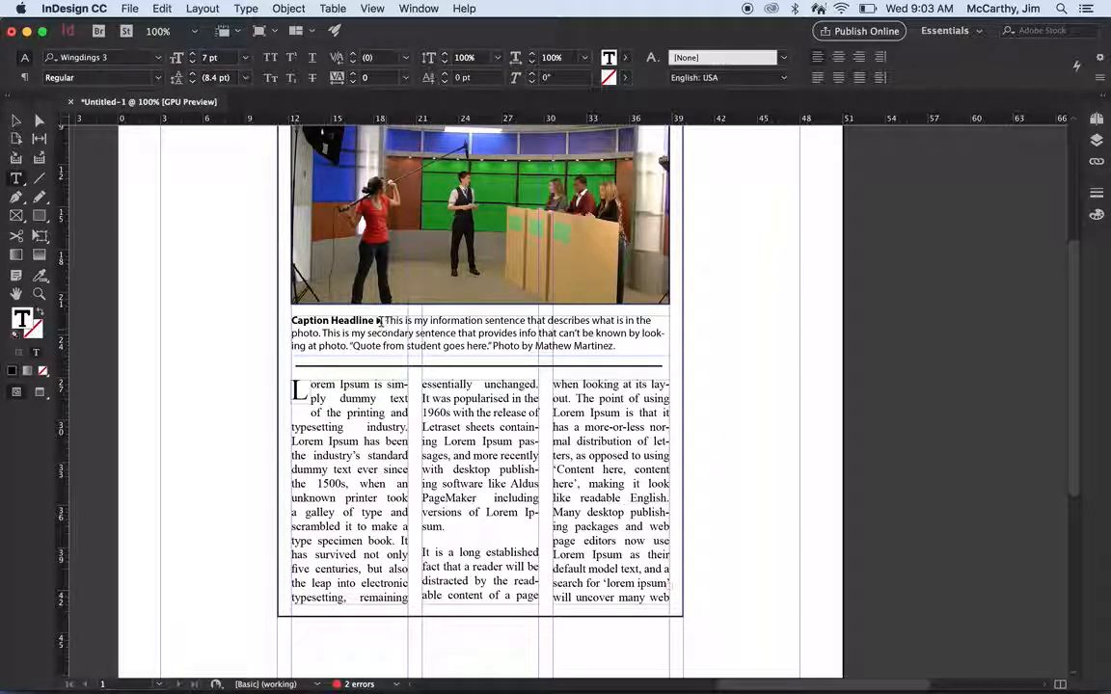
left_click_drag(383, 320, 374, 320)
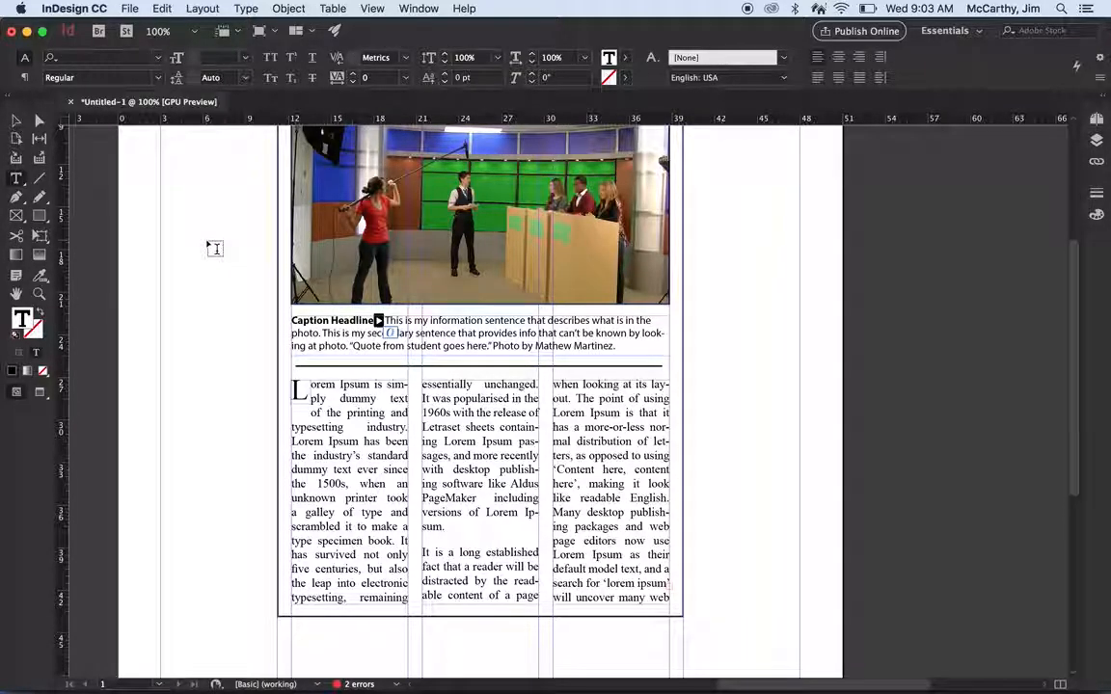
left_click(374, 320)
left_click_drag(383, 321, 376, 320)
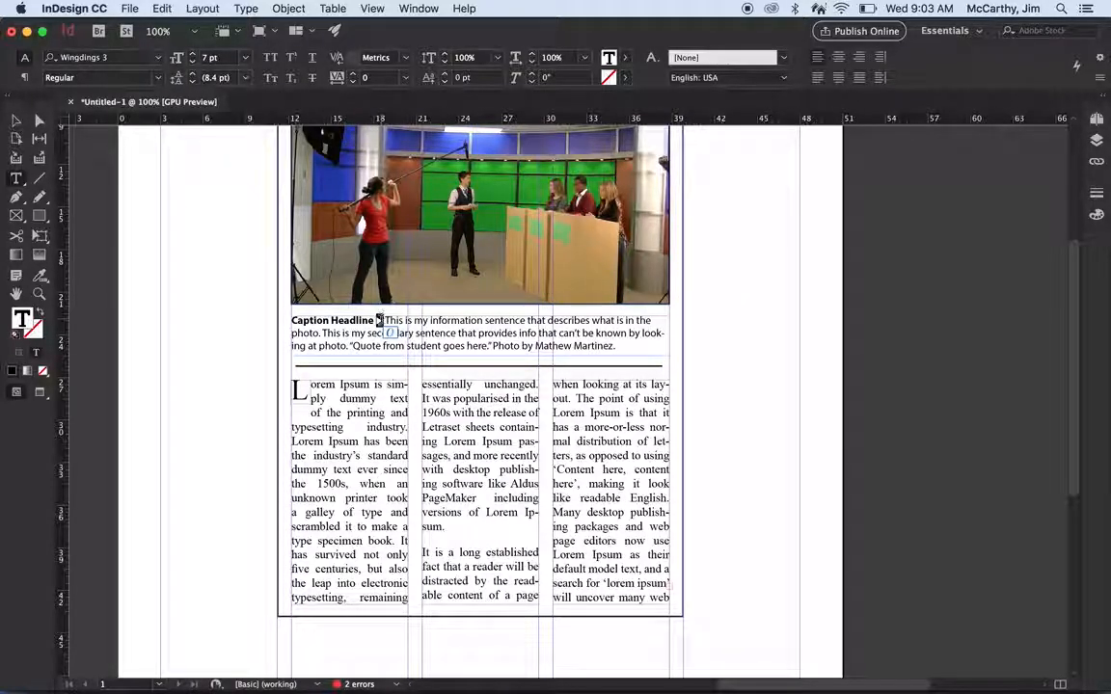
Try the letters p, o, i and u as Wingdings 3 symbols after the caption's arrow, deleting each test character
left_click(383, 320)
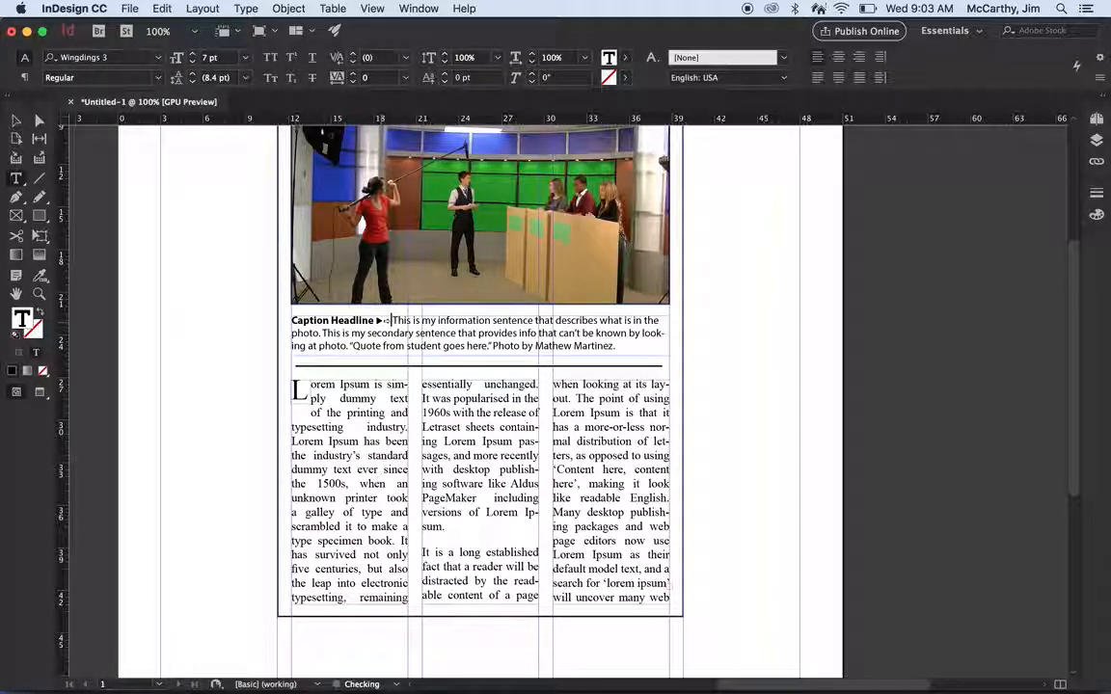
key("BackSpace")
key("BackSpace")
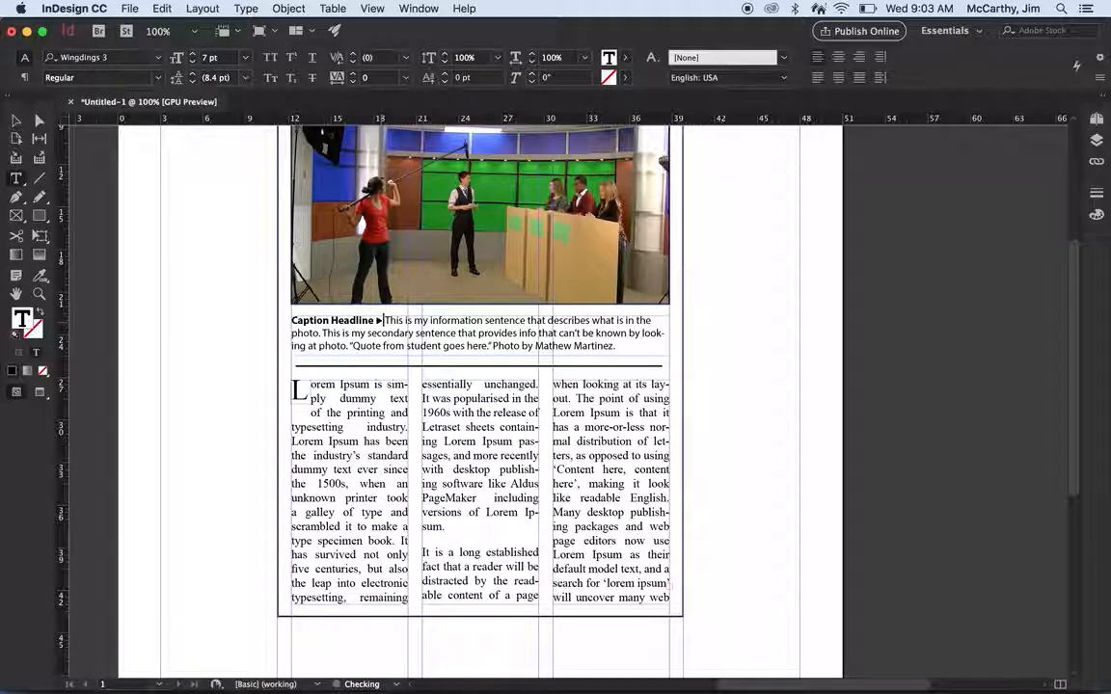
type("p")
key("BackSpace")
type("o")
key("BackSpace")
type("i")
key("BackSpace")
type("u")
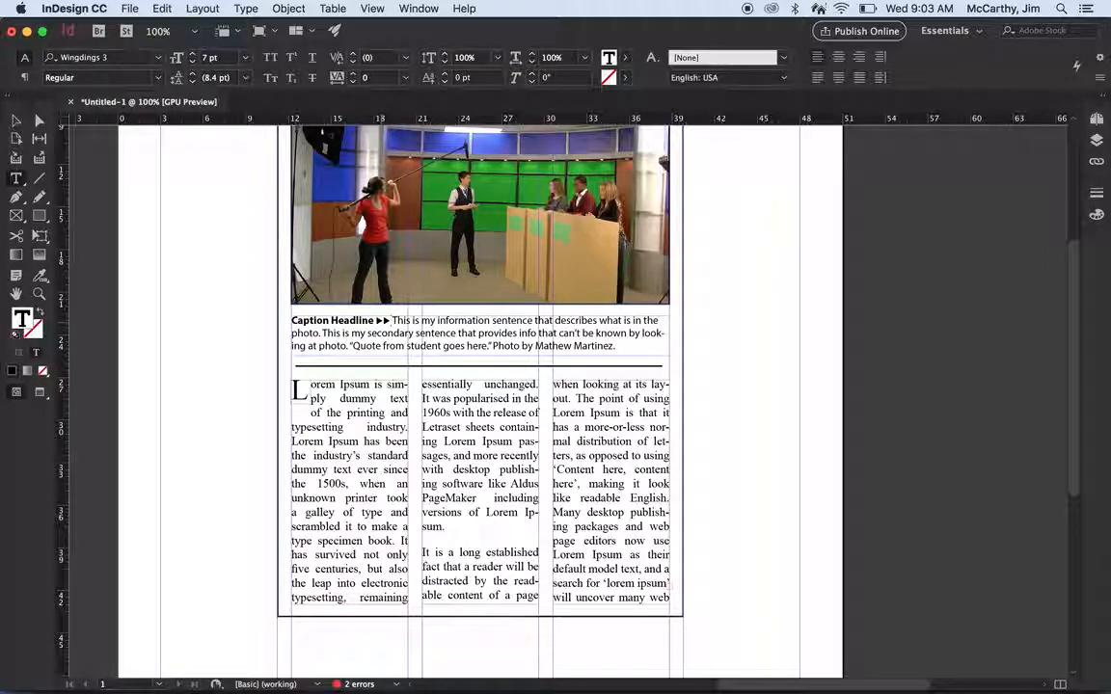
key("BackSpace")
type("uu")
key("BackSpace")
key("BackSpace")
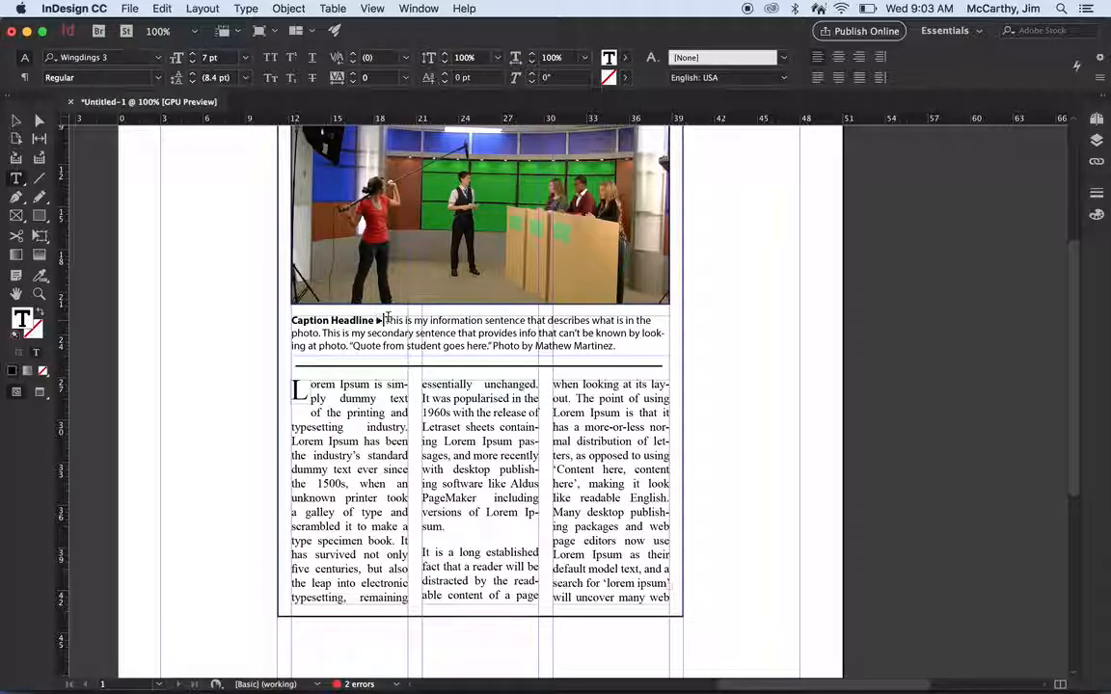
Inspect the character formatting of the caption sentences and the stroke settings of the horizontal rule below the caption
left_click(472, 455)
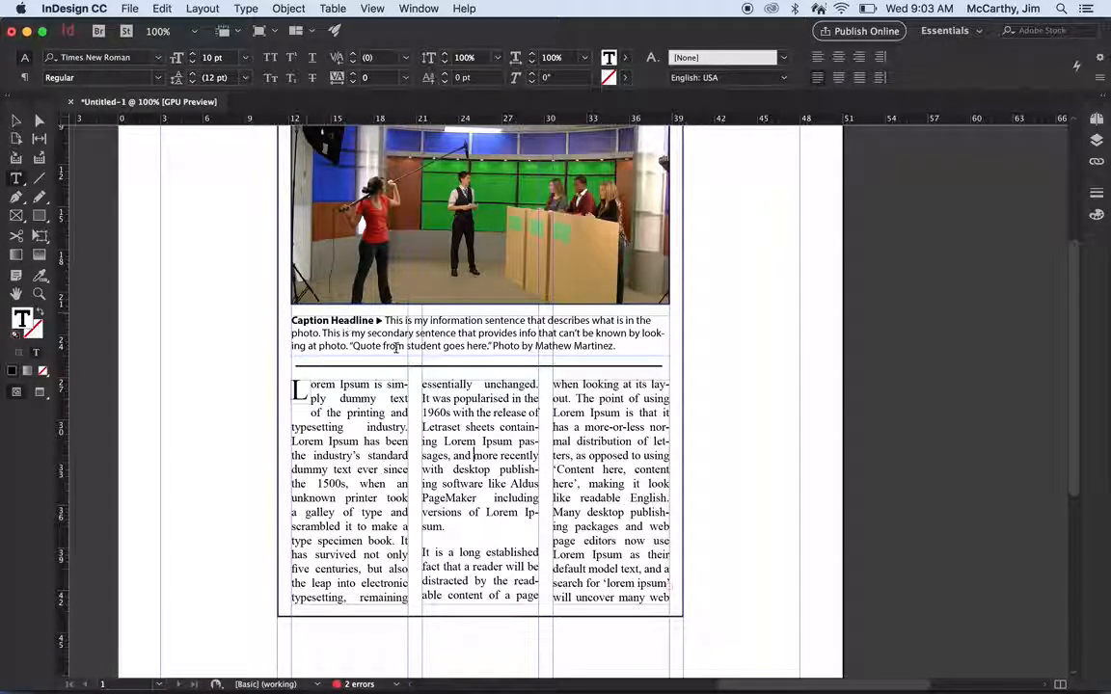
left_click_drag(386, 320, 629, 357)
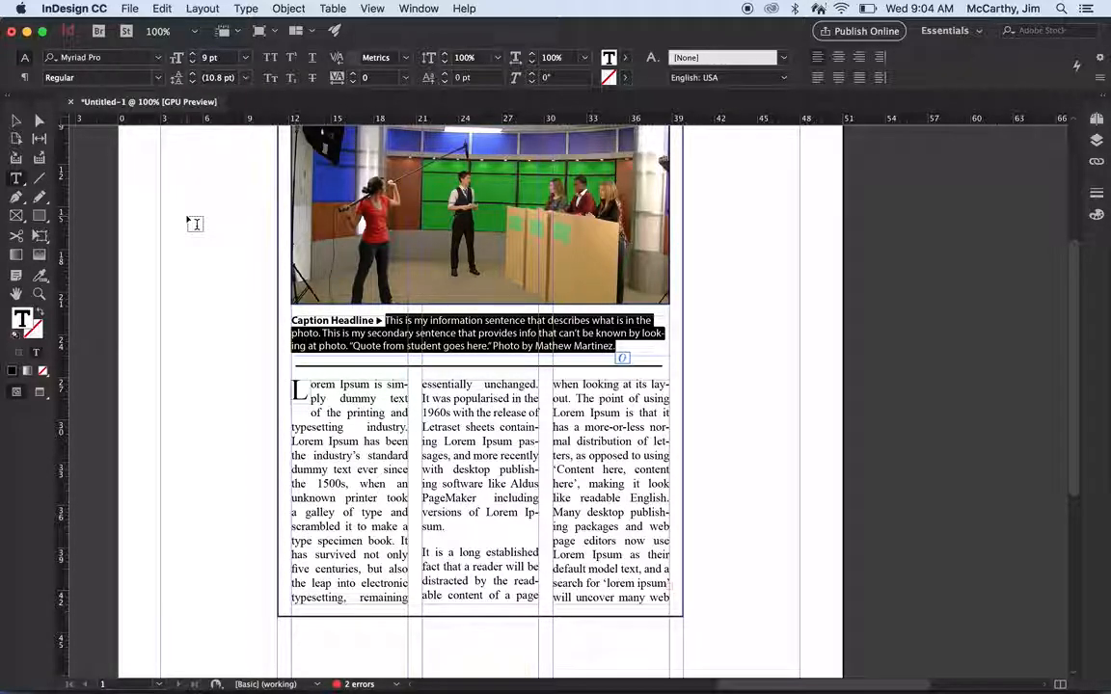
scroll(208, 276, "up", 2)
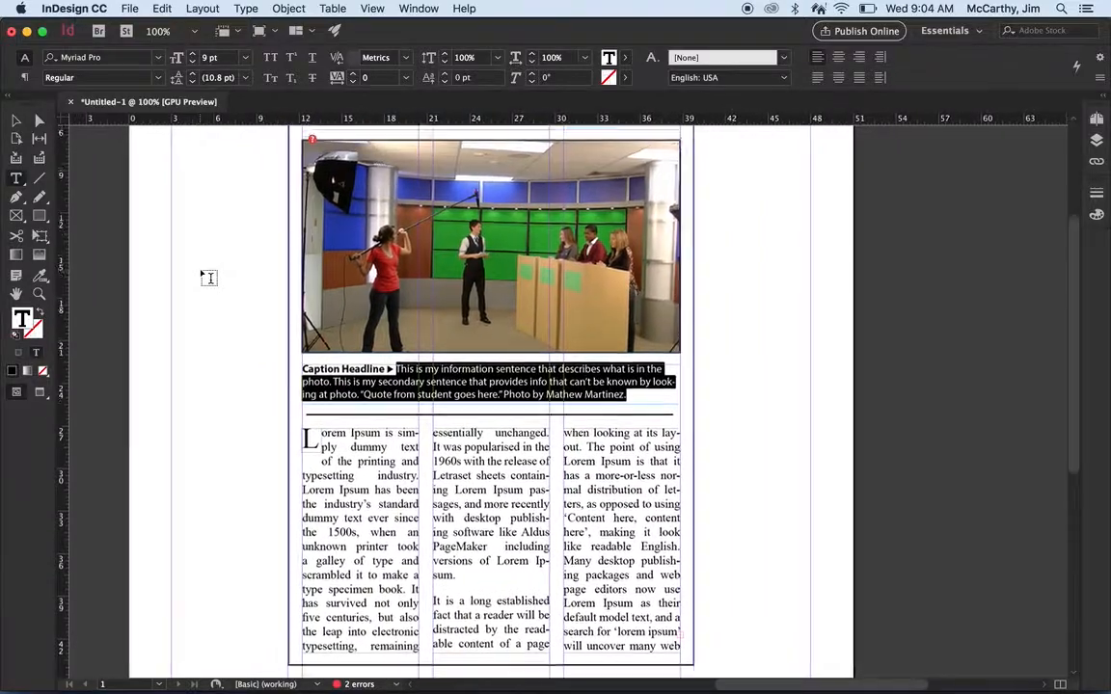
scroll(209, 278, "up", 2)
left_click(431, 398)
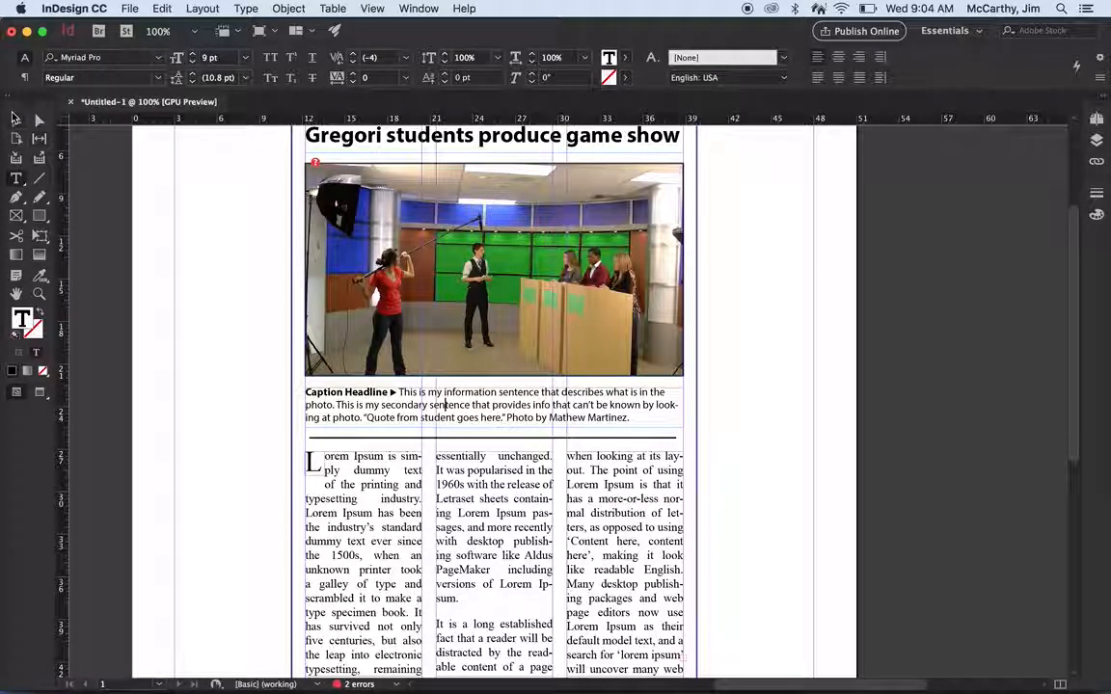
left_click(15, 119)
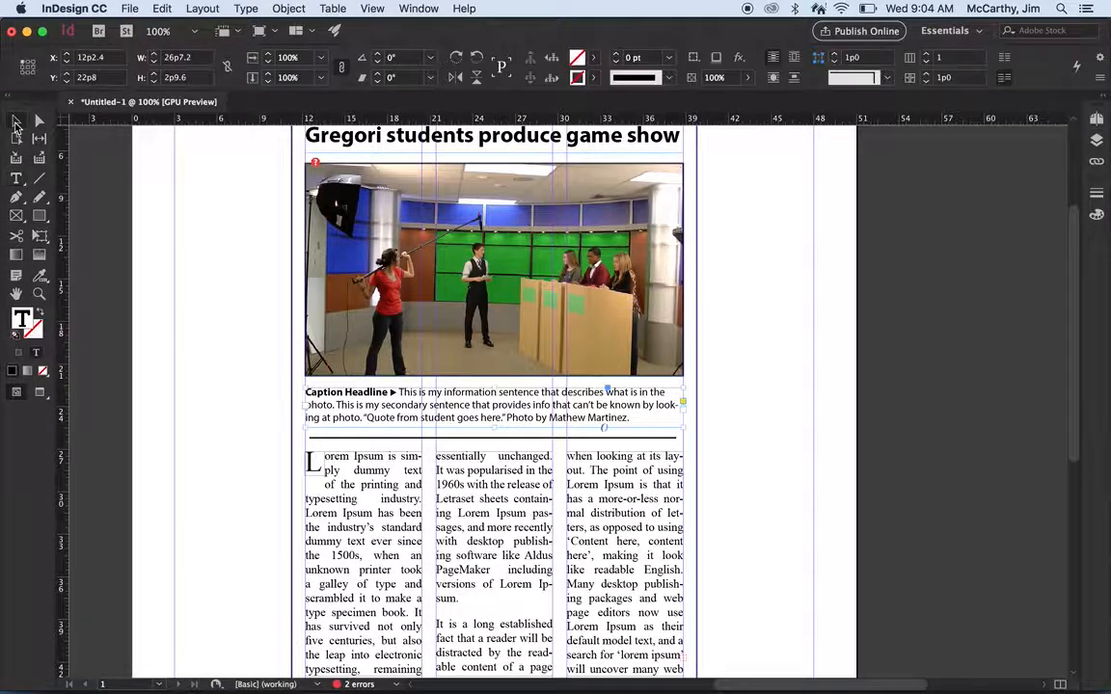
left_click(473, 441)
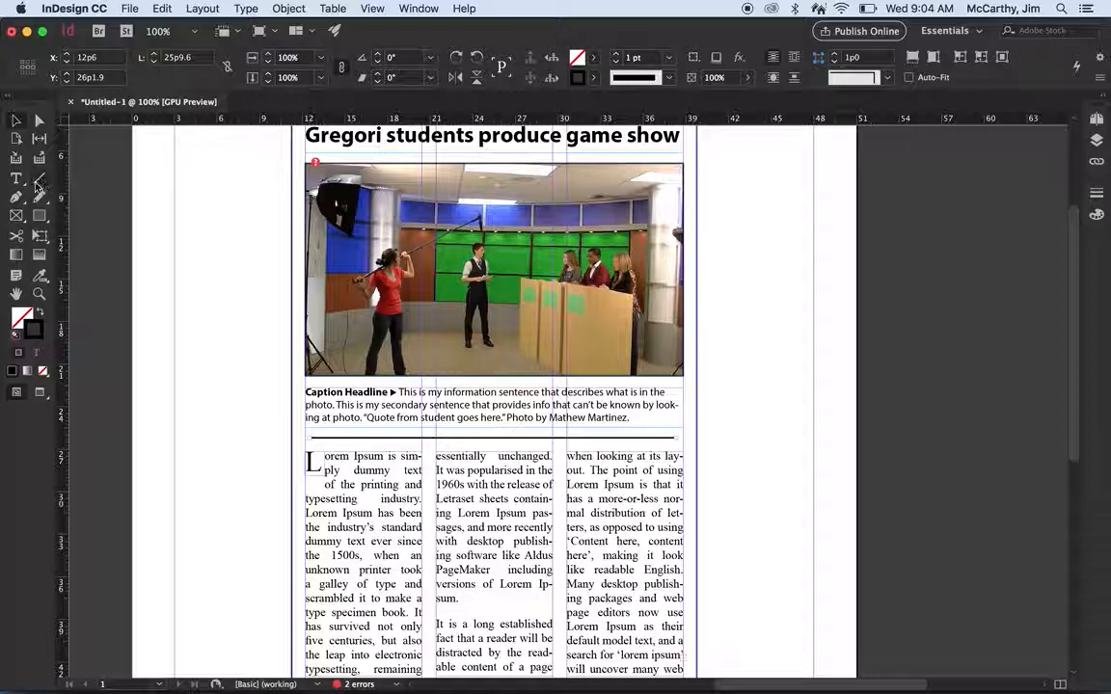
left_click(196, 403)
scroll(196, 403, "down", 1)
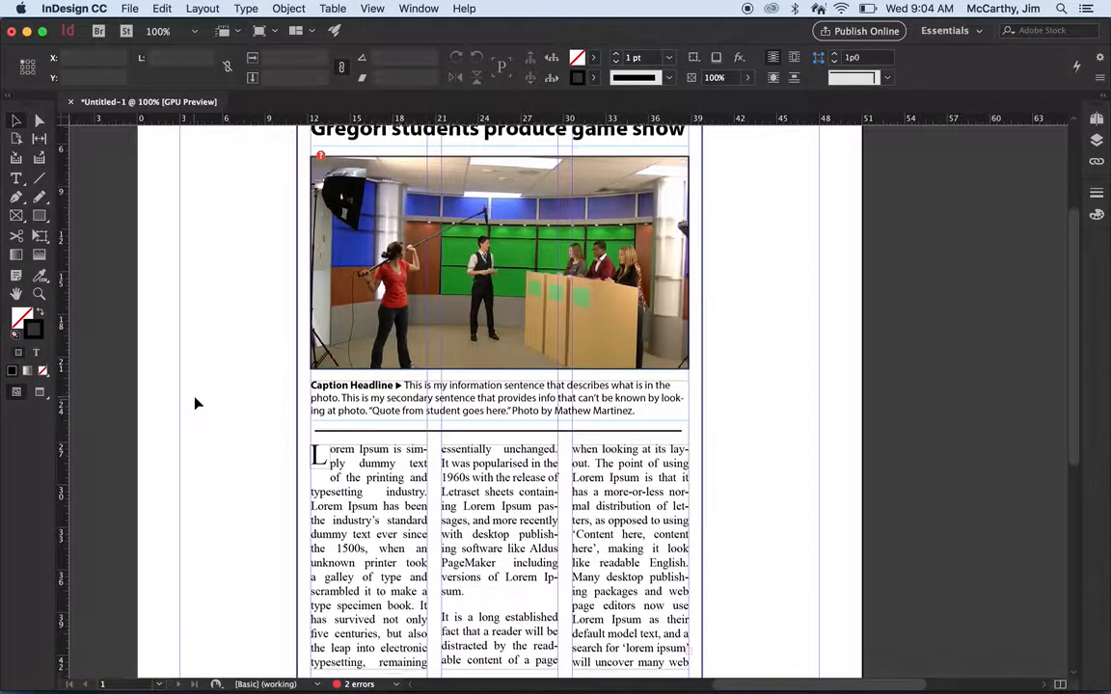
scroll(196, 403, "left", 1)
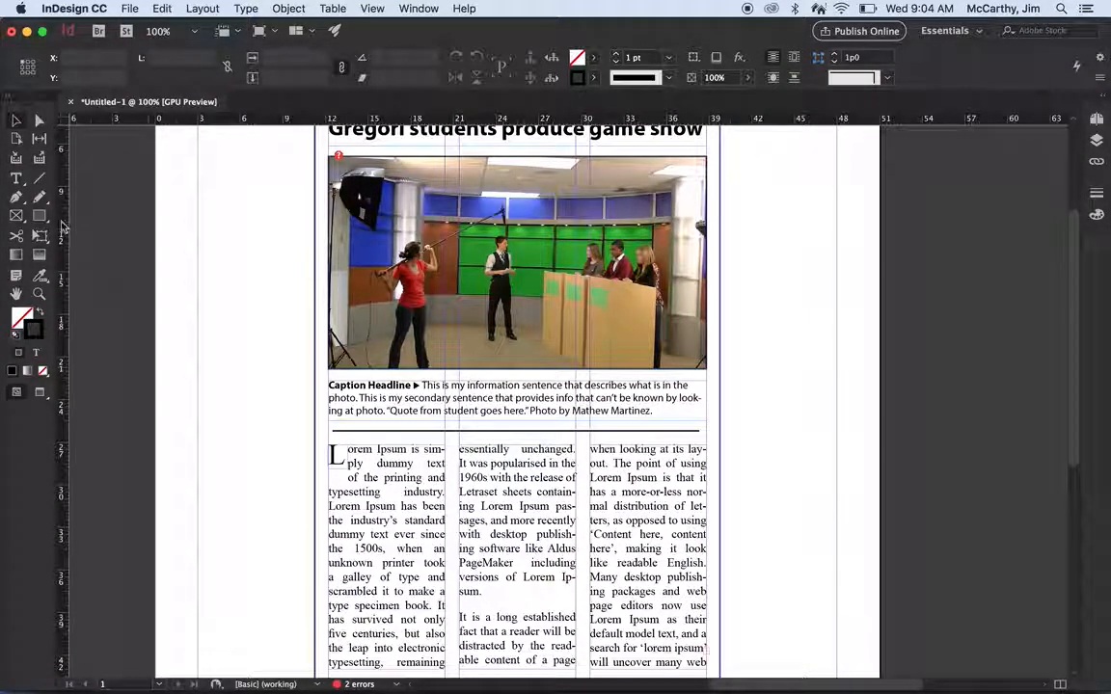
Draw a short diagonal test line about 2p2 long in the blank area beside the caption, and delete it
left_click(41, 180)
left_click_drag(178, 413, 200, 435)
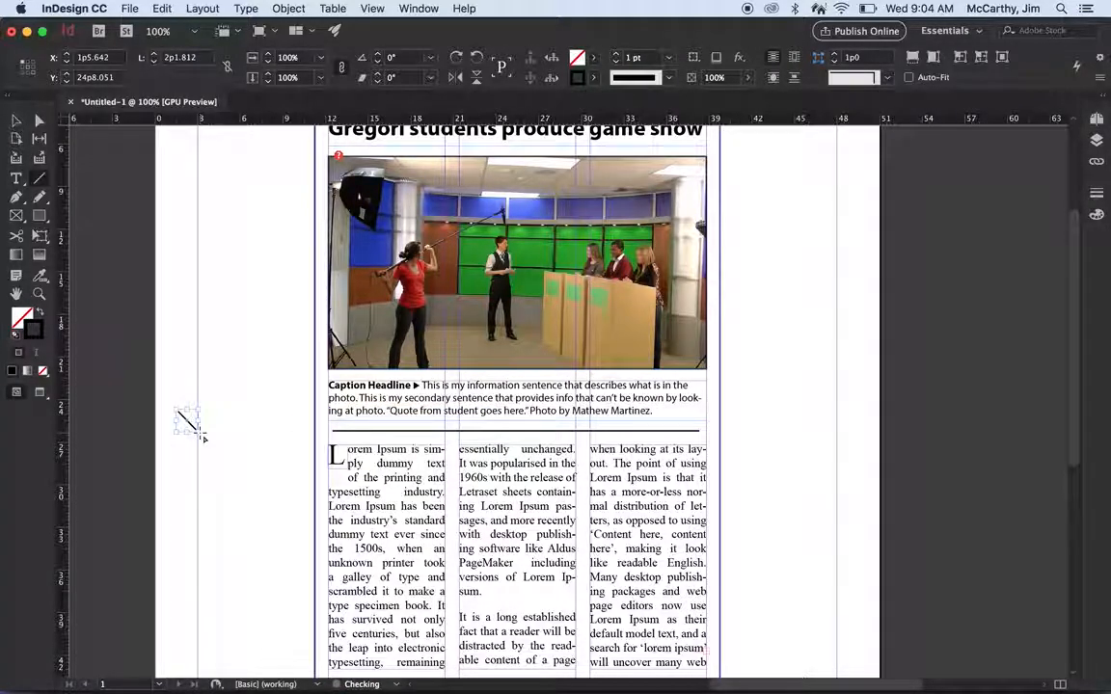
key("Delete")
Try left alignment on all the body text of the three-column story, and restore justification with the last line aligned left
scroll(200, 435, "down", 3)
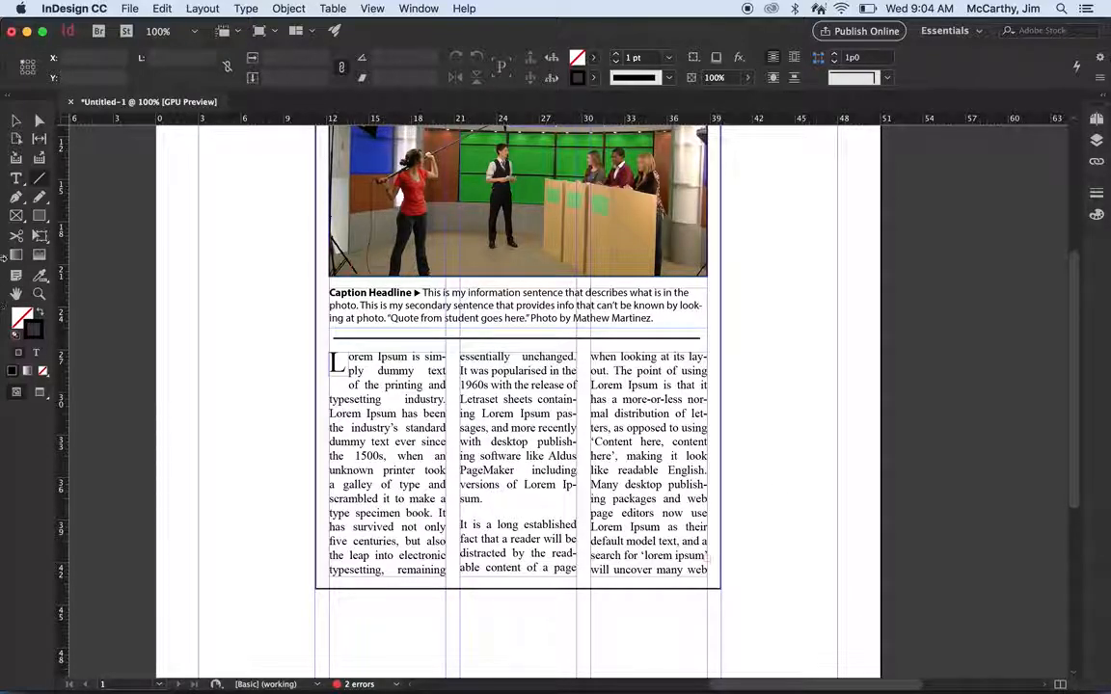
left_click(15, 180)
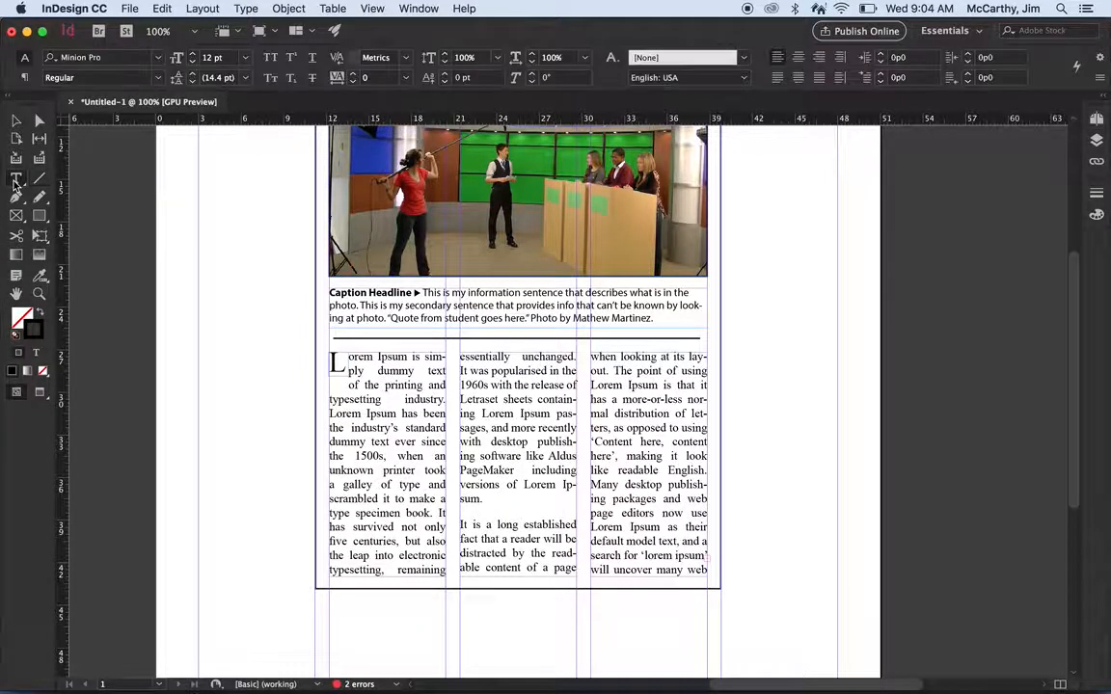
left_click(696, 568)
left_click_drag(697, 569, 347, 355)
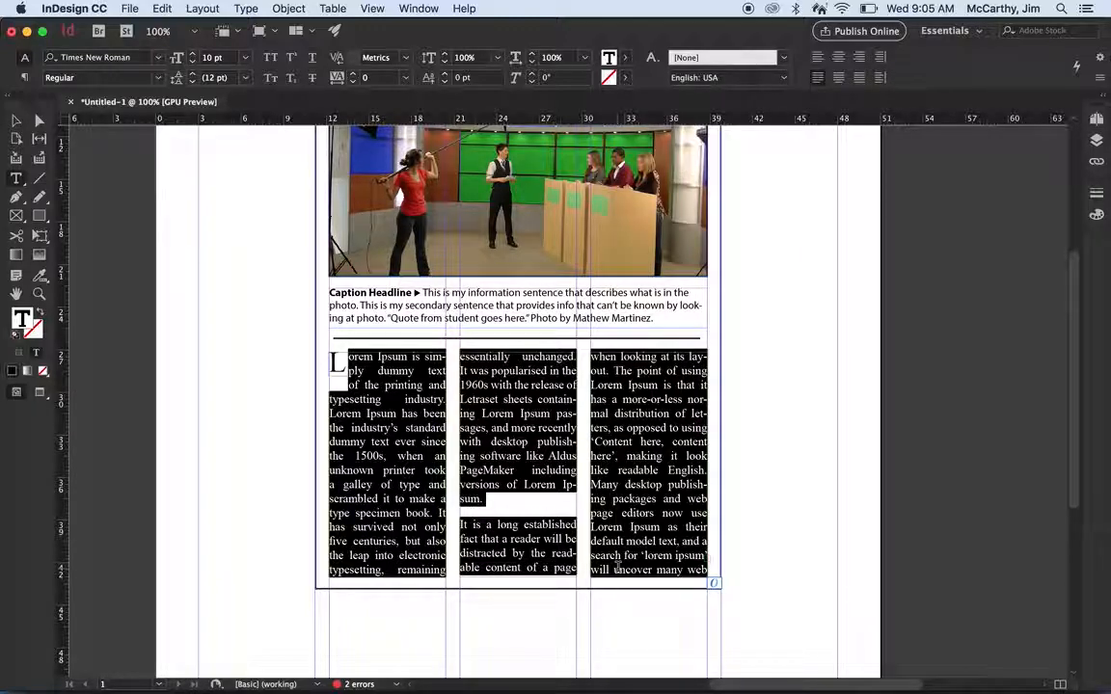
left_click(817, 58)
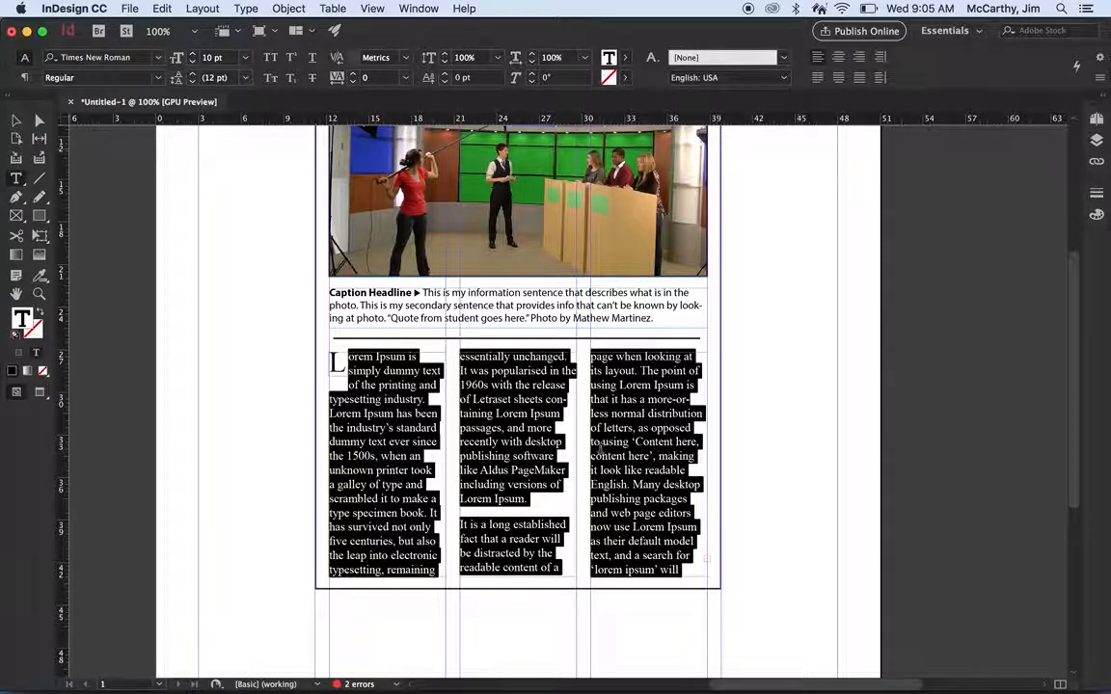
left_click(817, 77)
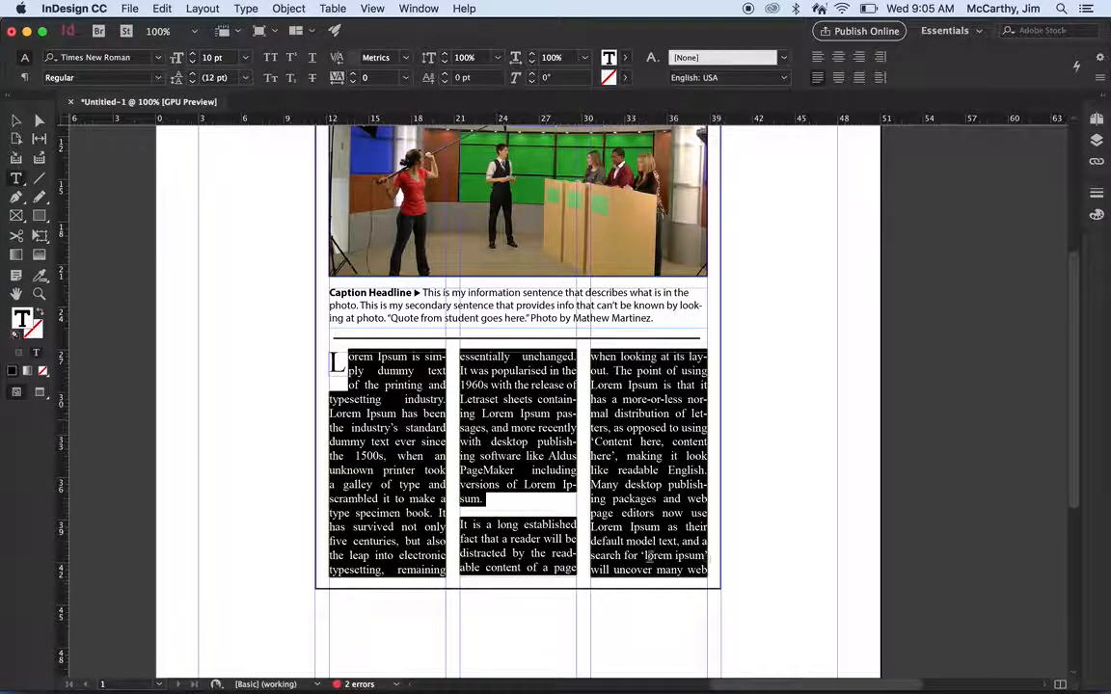
left_click(756, 490)
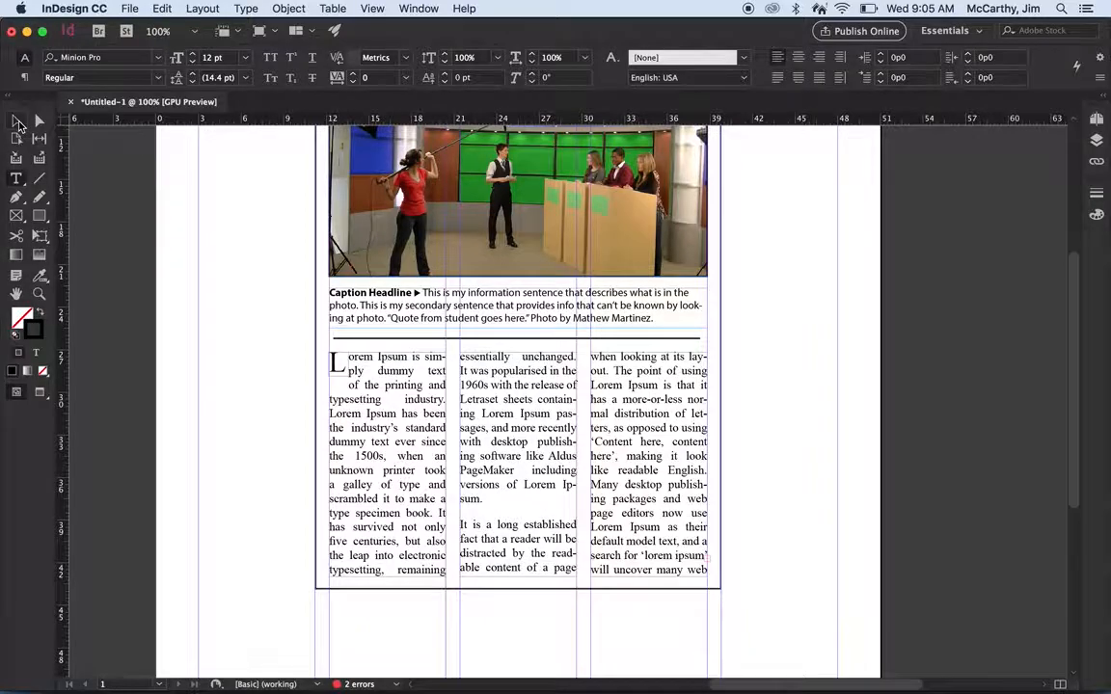
Move the drop cap L out of the story into the blank area beside the first column
left_click(17, 120)
left_click(336, 365)
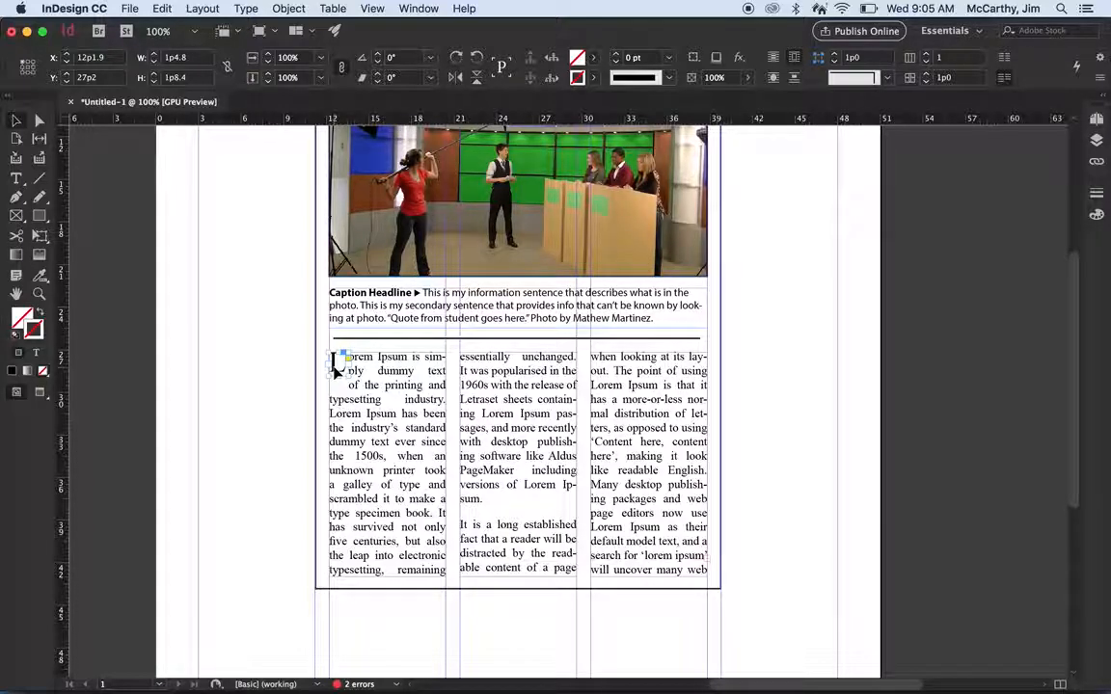
key("shift+Left")
key("shift+Left")
key("shift+Left")
key("shift+Left")
key("shift+Left")
key("shift+Left")
key("shift+Left")
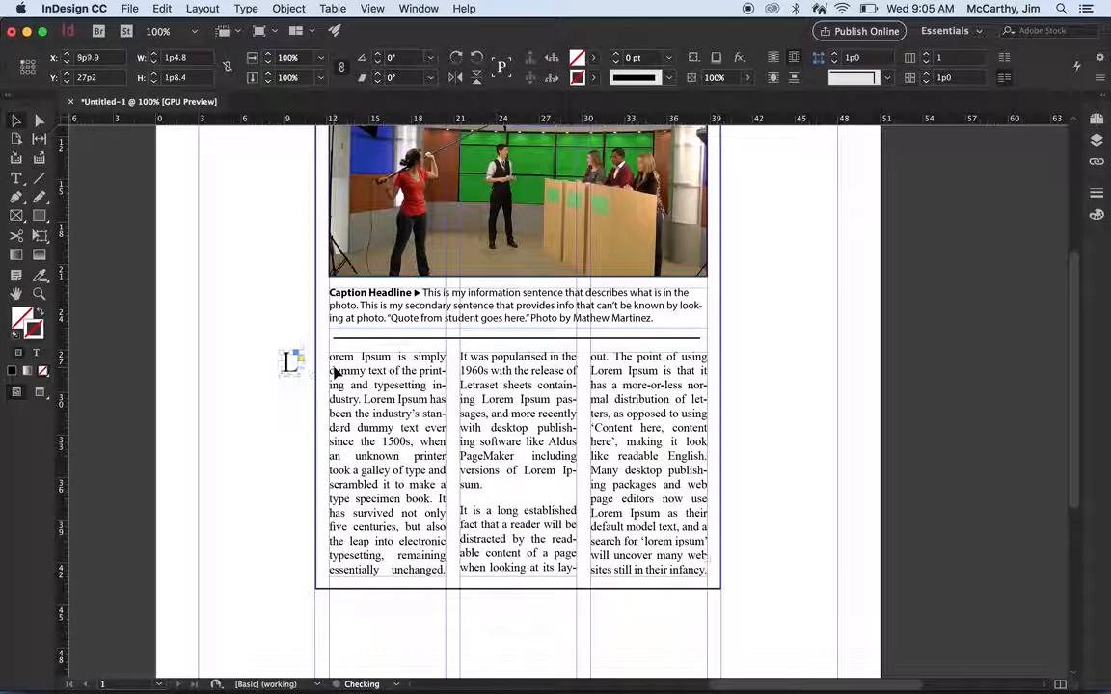
Insert a capital L before "orem" at the start of the body text and copy that letter
key("t")
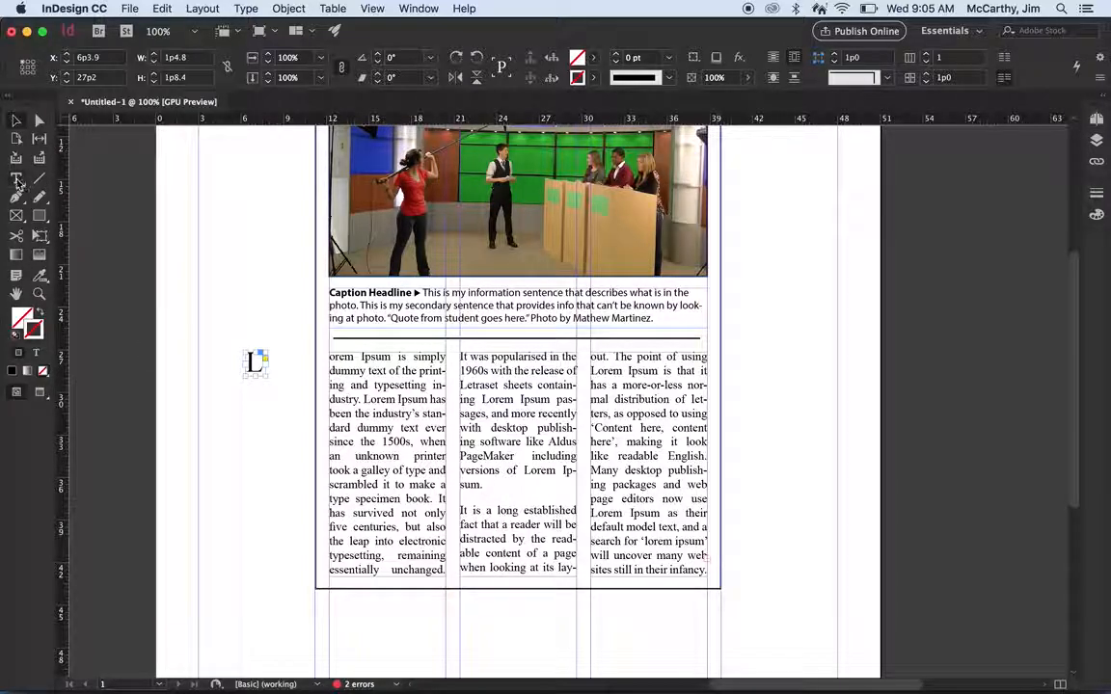
left_click(331, 356)
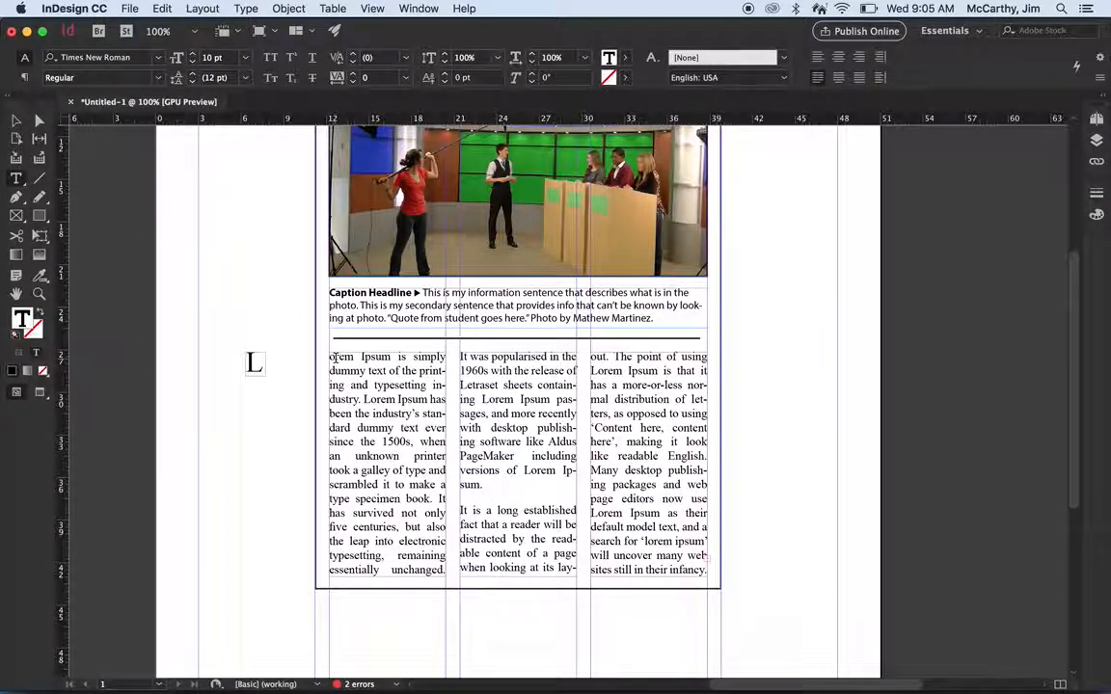
type("L")
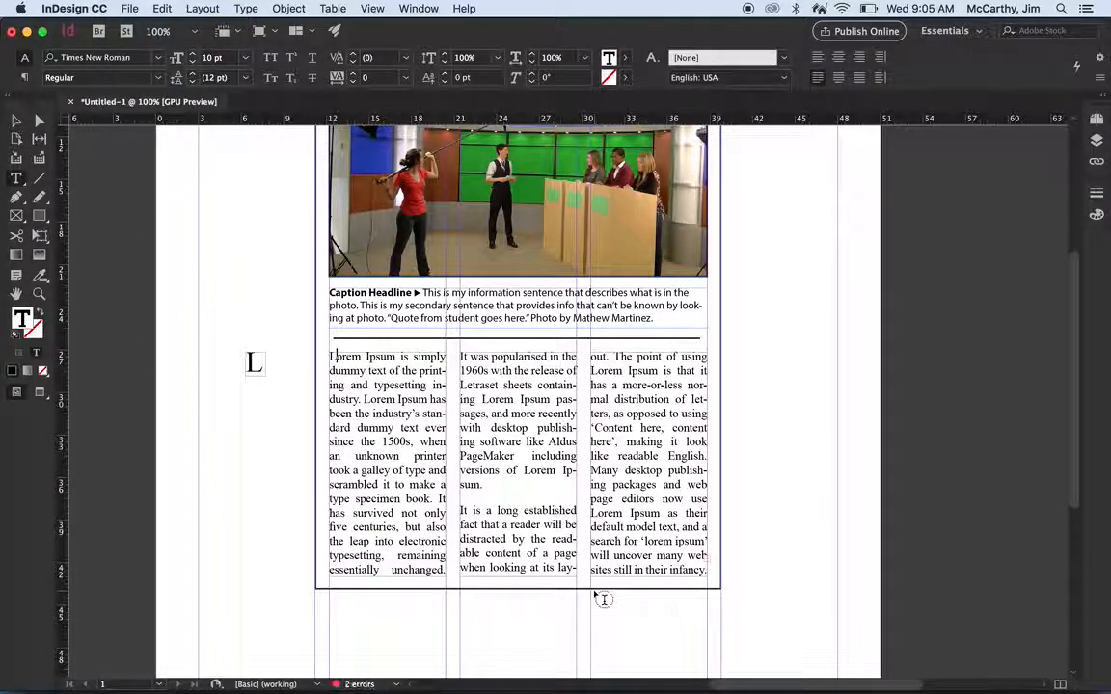
left_click_drag(329, 357, 337, 357)
key("cmd+c")
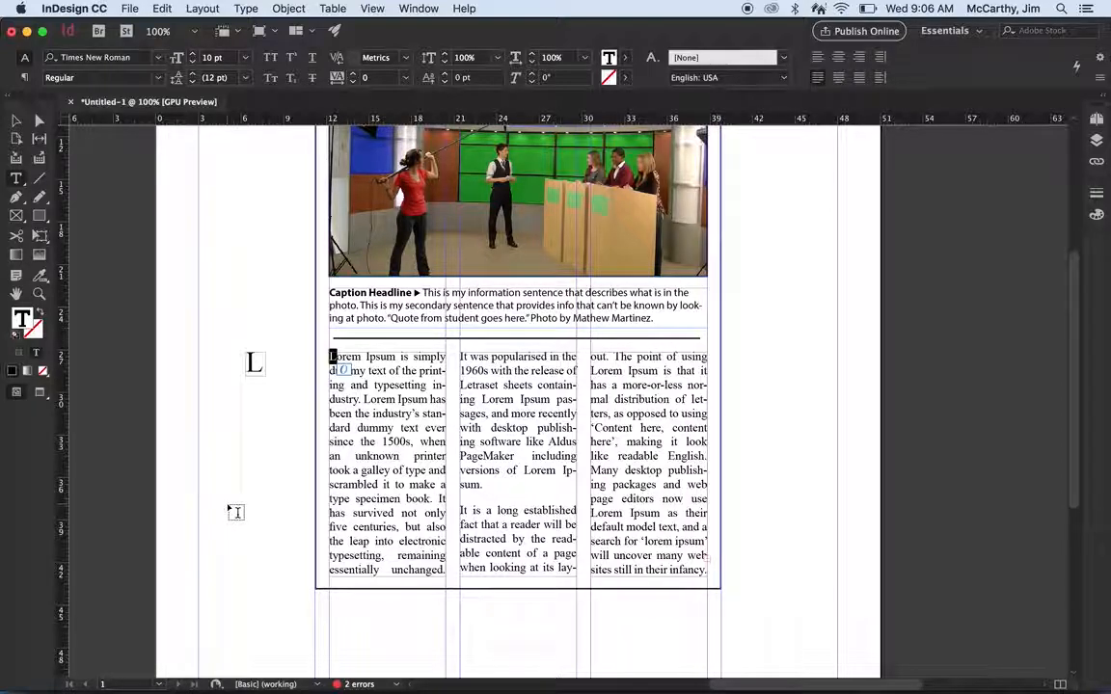
Remove the capital L from the start of the story and paste it into a new text frame below the spare L
key("BackSpace")
left_click_drag(214, 430, 271, 491)
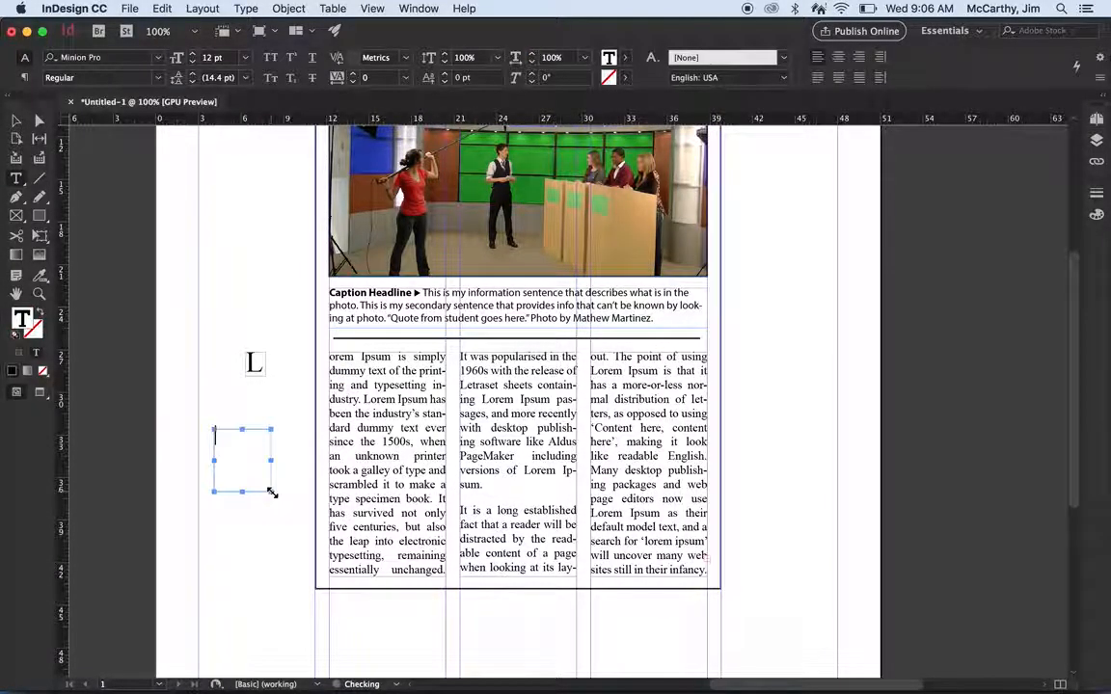
key("cmd+v")
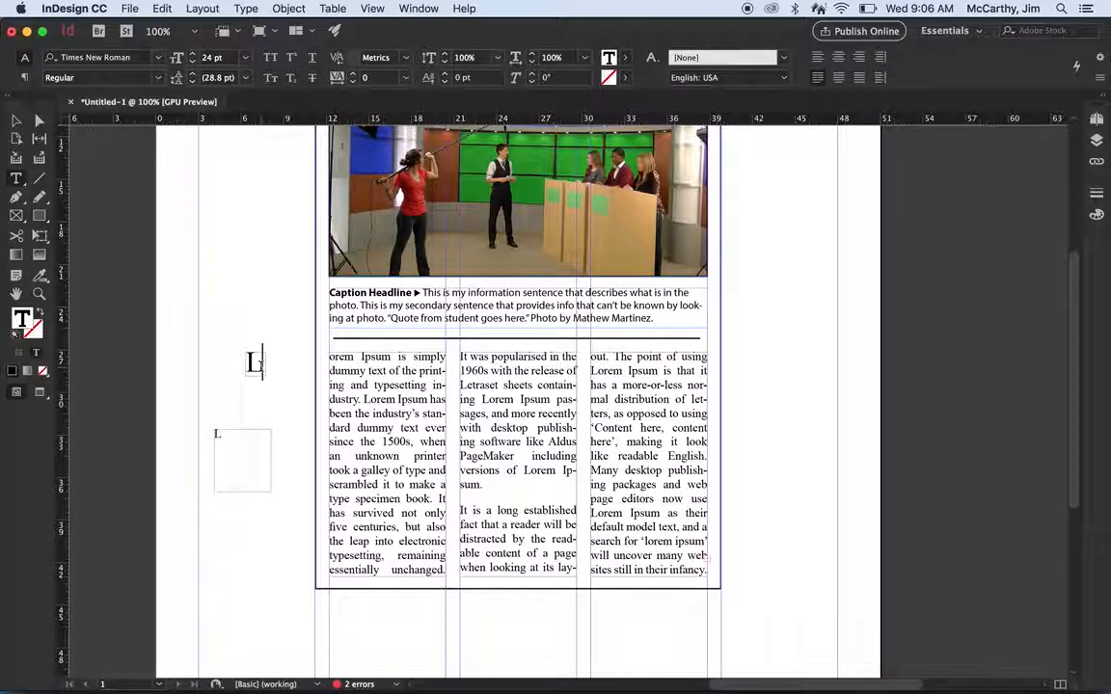
Compare with the spare L and set the pasted L's font size to 24 pt
left_click_drag(259, 362, 226, 359)
left_click_drag(222, 435, 203, 431)
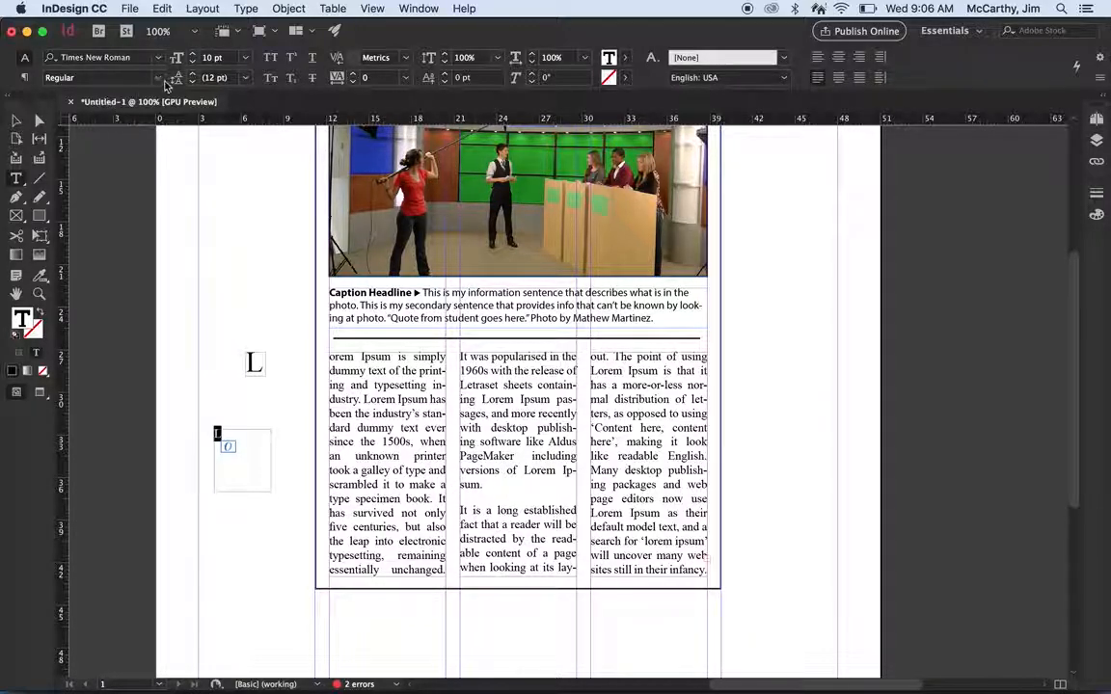
left_click(225, 58)
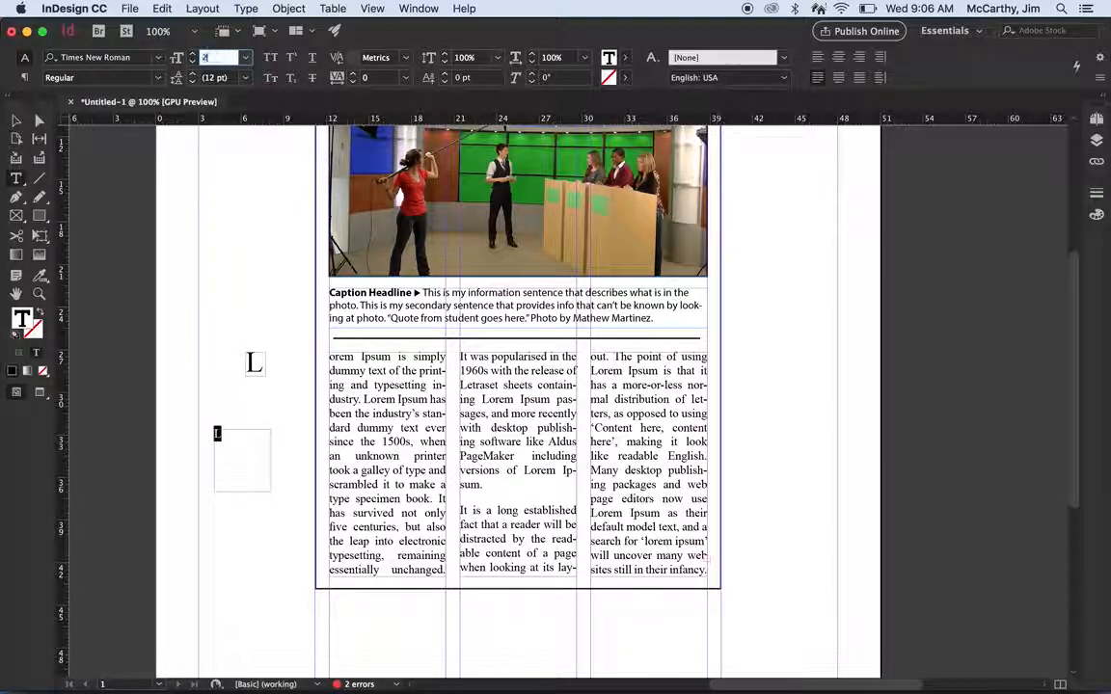
key("Return")
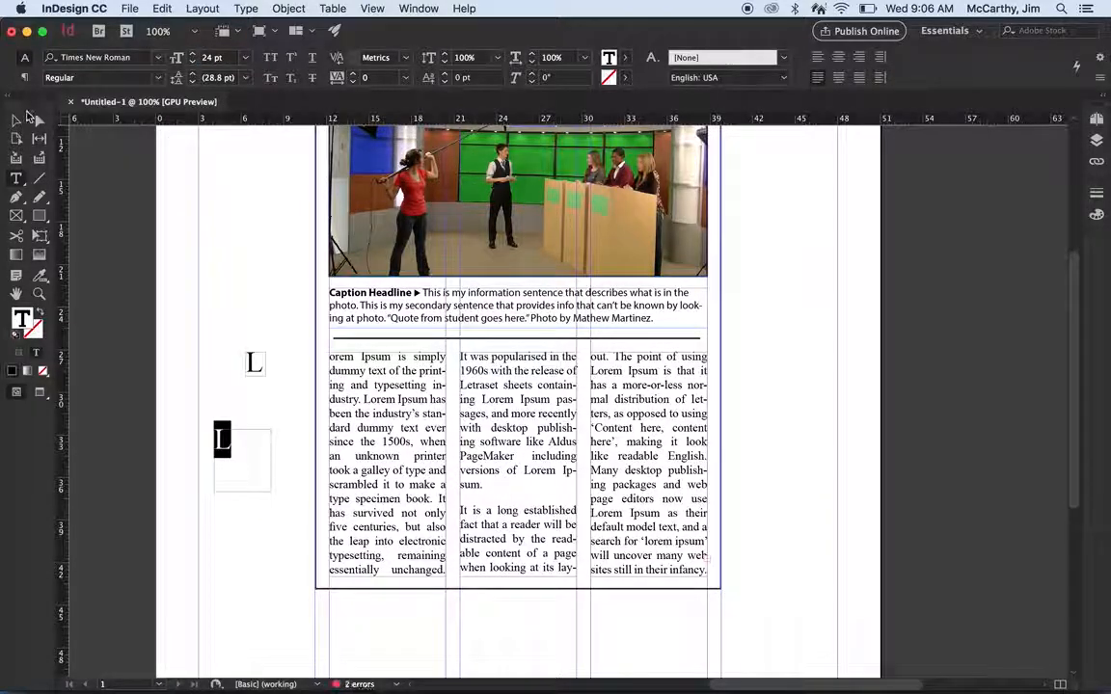
Shrink the new L's frame to about 1p5 by 1p8 around the letter and move it closer to the first column
left_click(16, 121)
left_click_drag(273, 492, 234, 456)
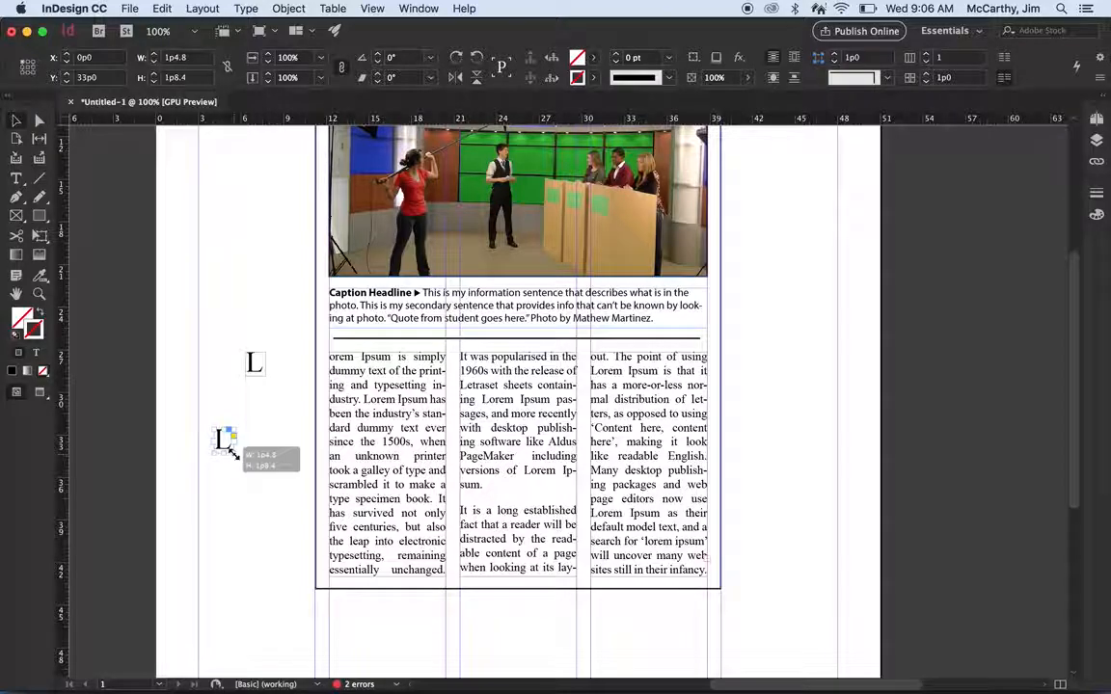
left_click(242, 499)
key("d")
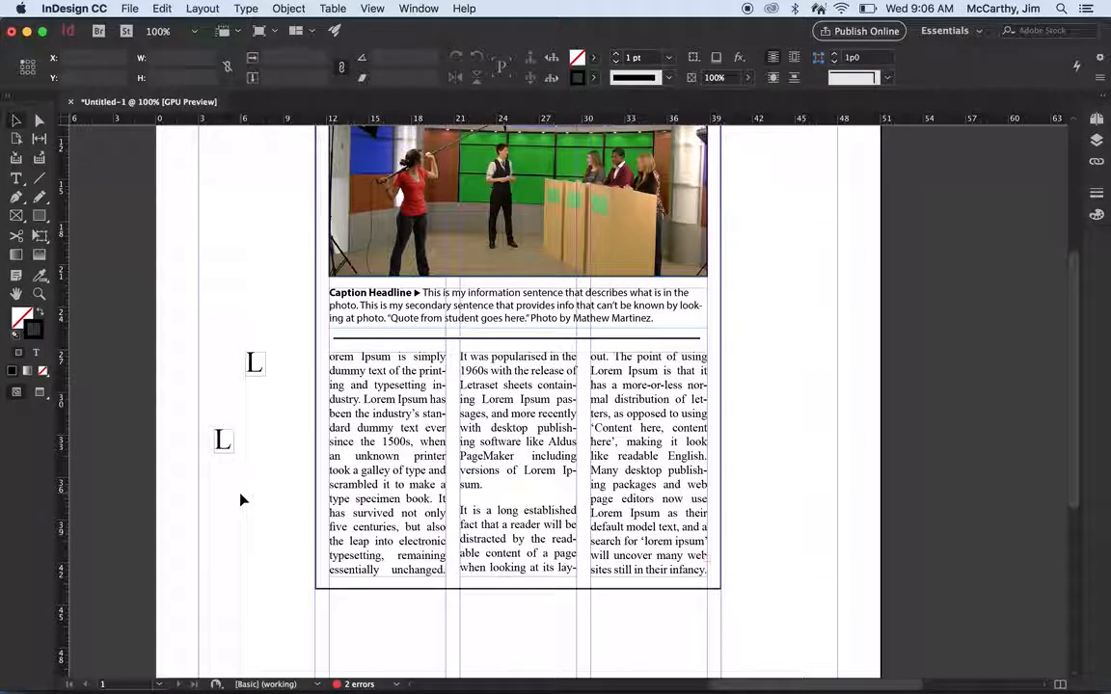
left_click_drag(223, 440, 246, 472)
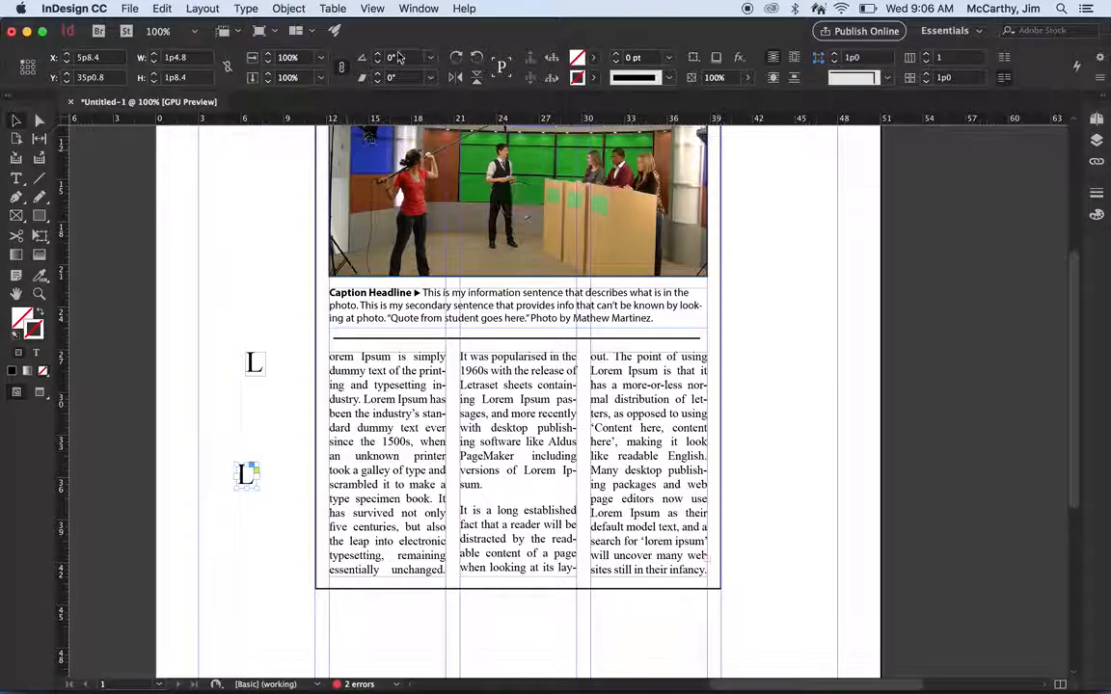
Wrap text around the new L's bounding box and place the letter at the start of the first column
left_click(420, 9)
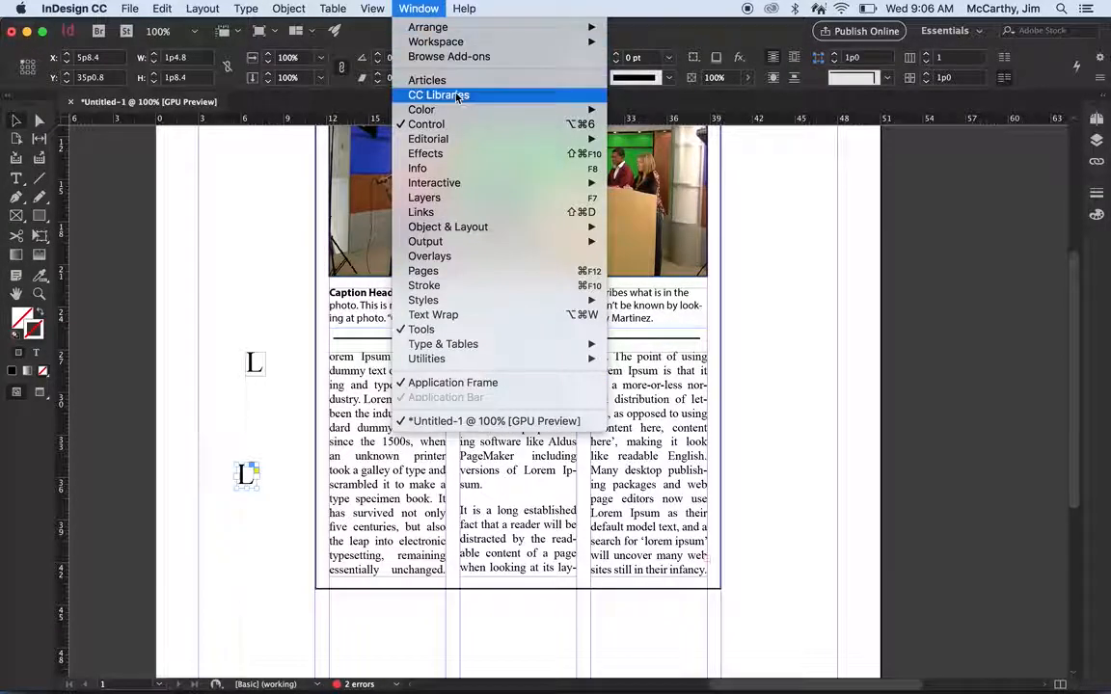
left_click(461, 316)
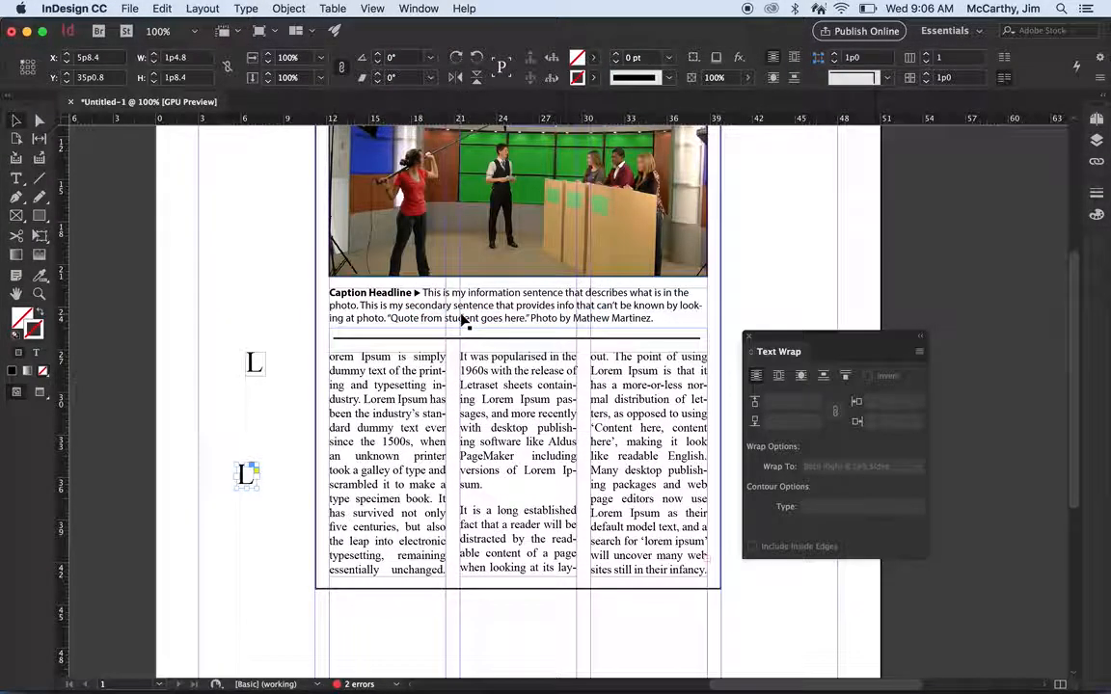
left_click(779, 378)
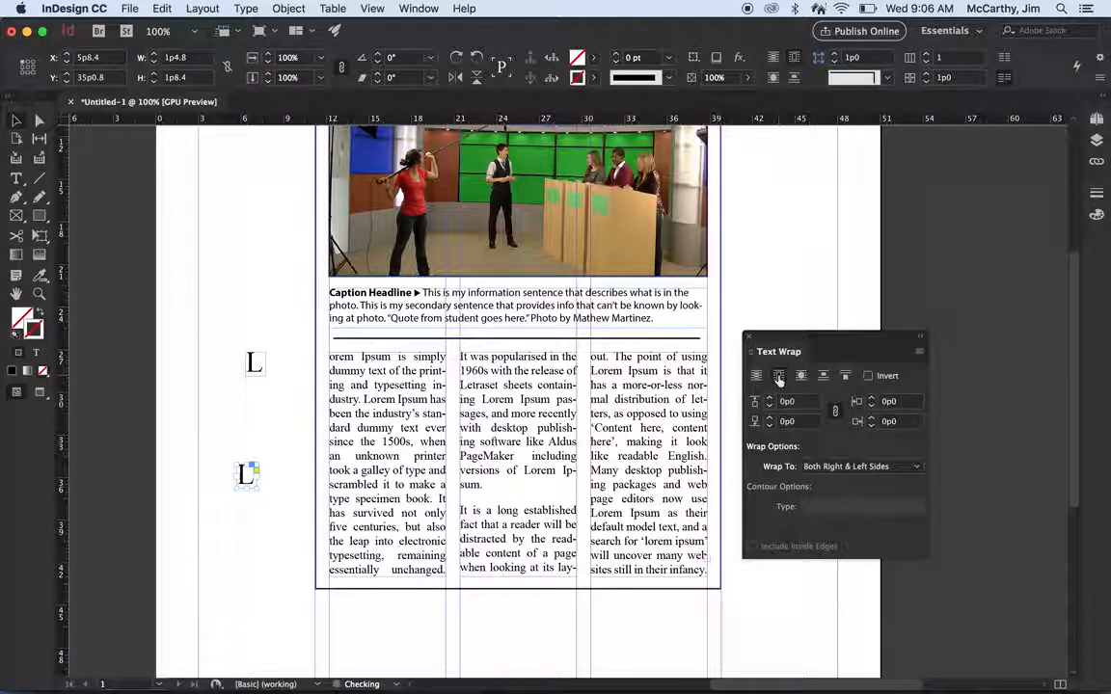
left_click_drag(243, 475, 338, 365)
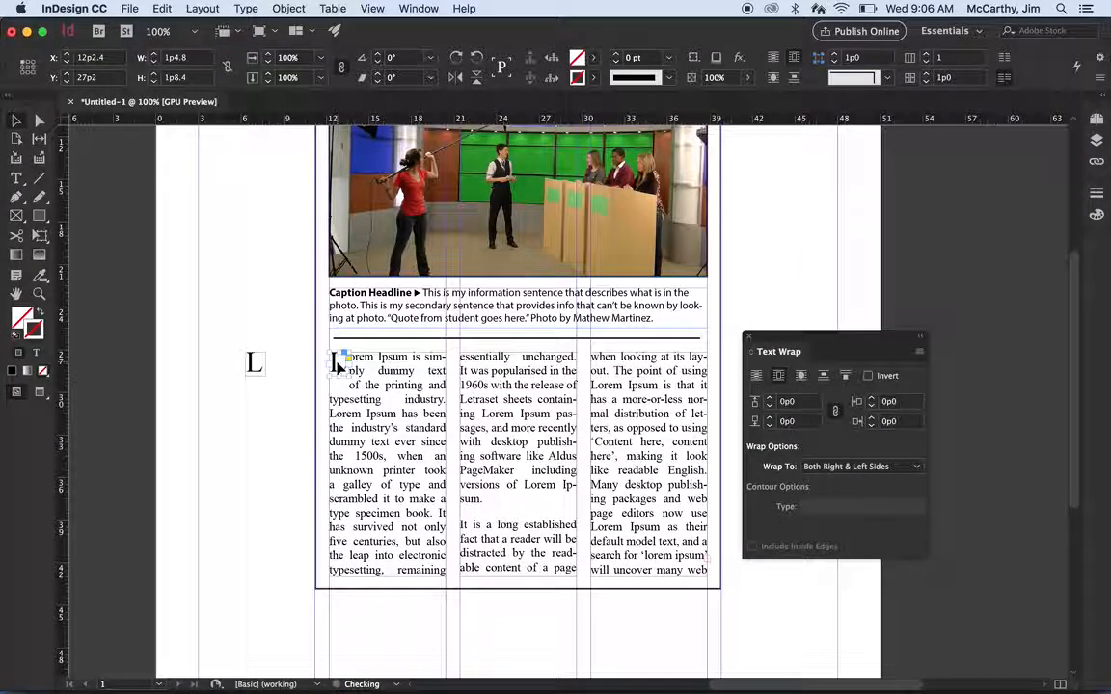
left_click(270, 557)
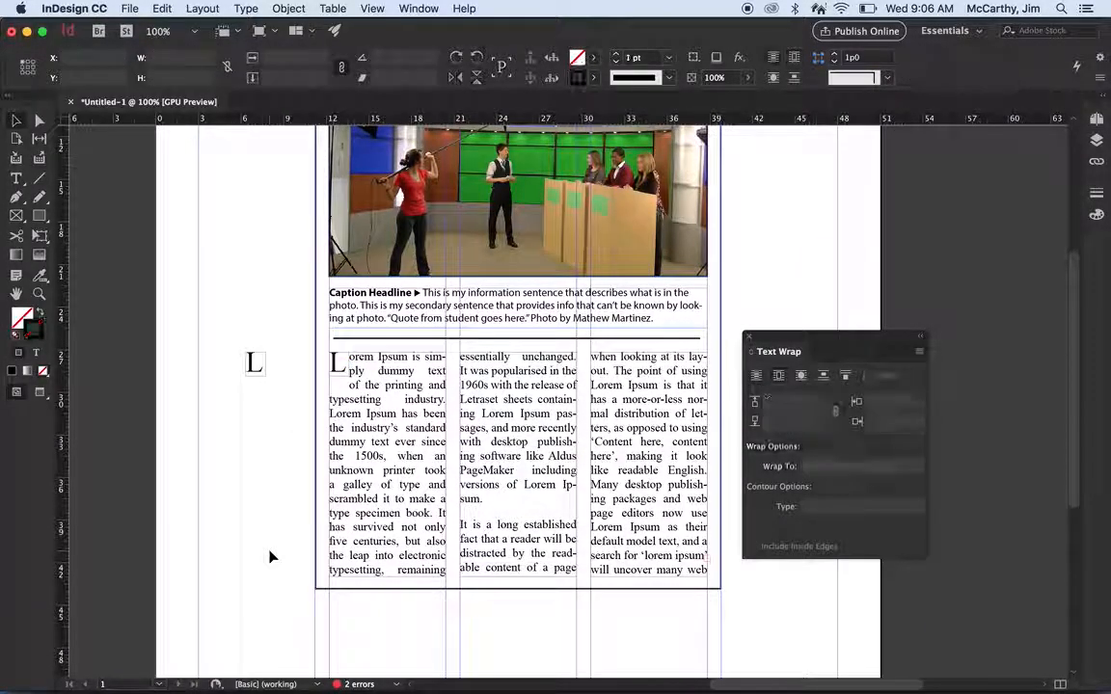
Preview the page without guides, unlink the drop cap's text wrap offsets and set the bottom offset to -0p2
left_click(41, 392)
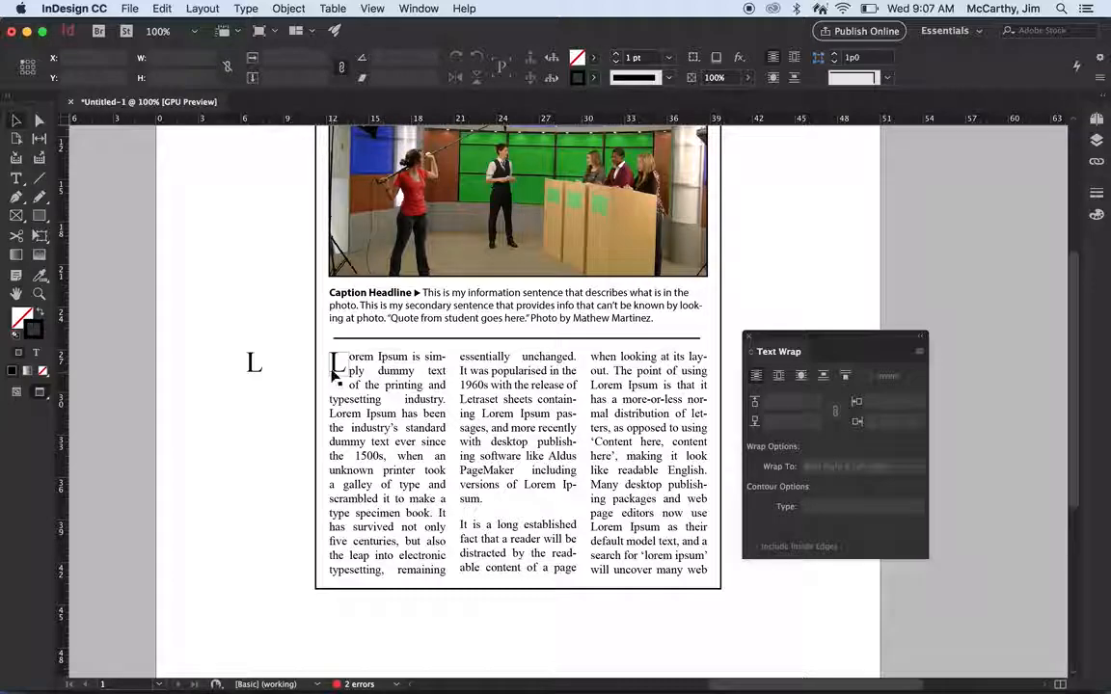
left_click(336, 365)
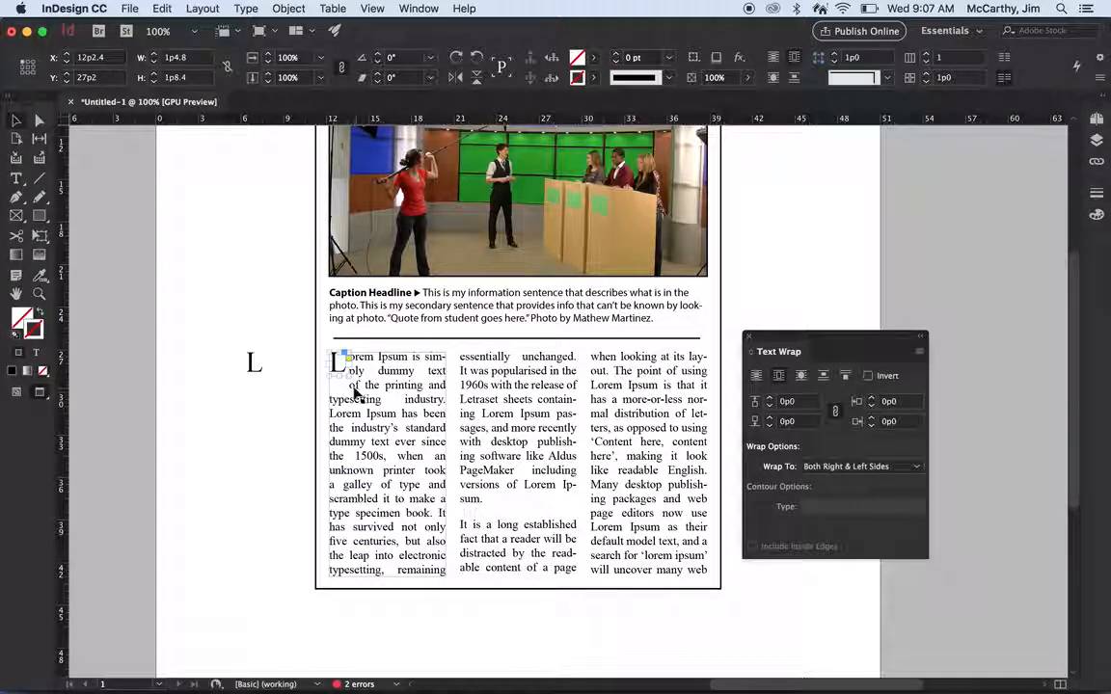
left_click(836, 412)
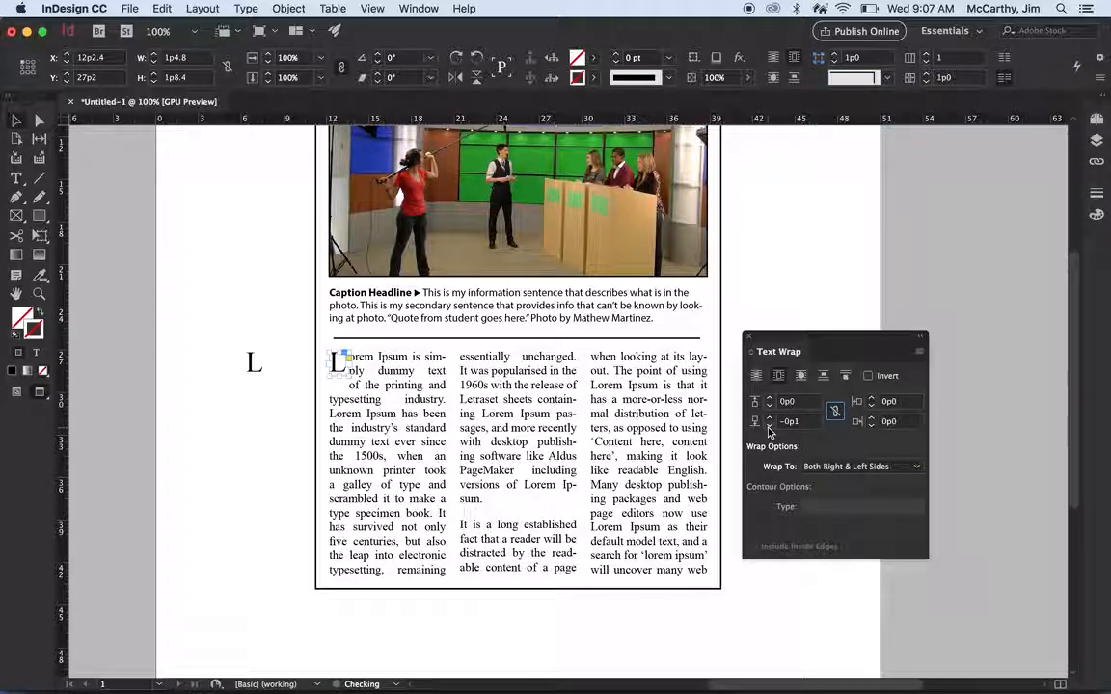
left_click(768, 425)
left_click(769, 425)
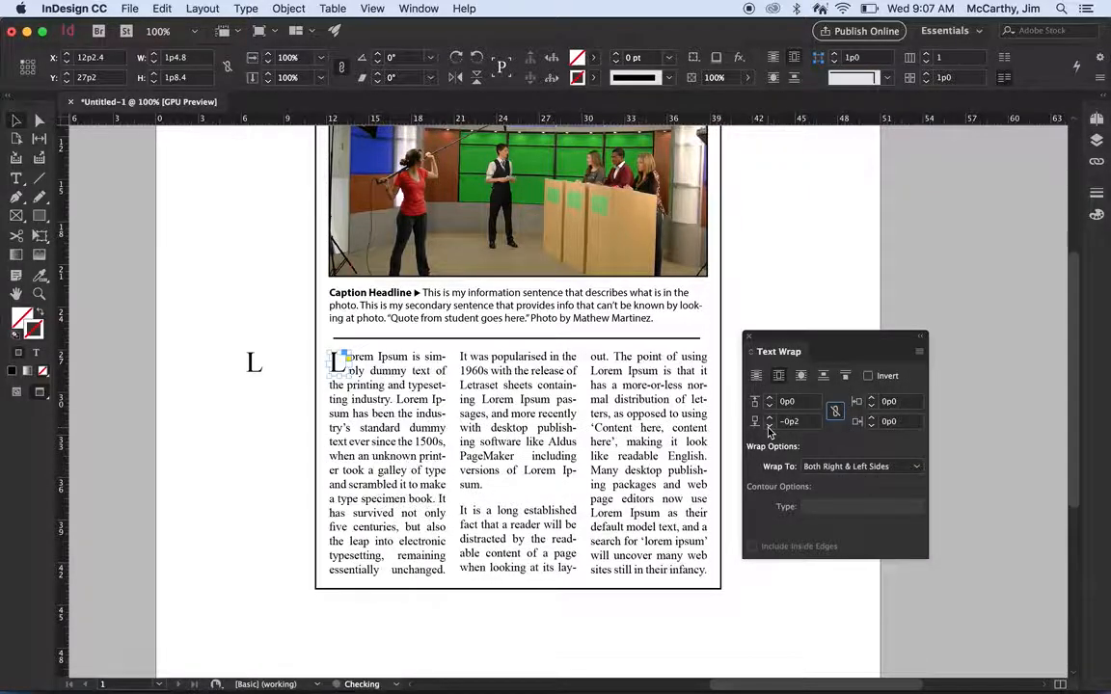
left_click(279, 466)
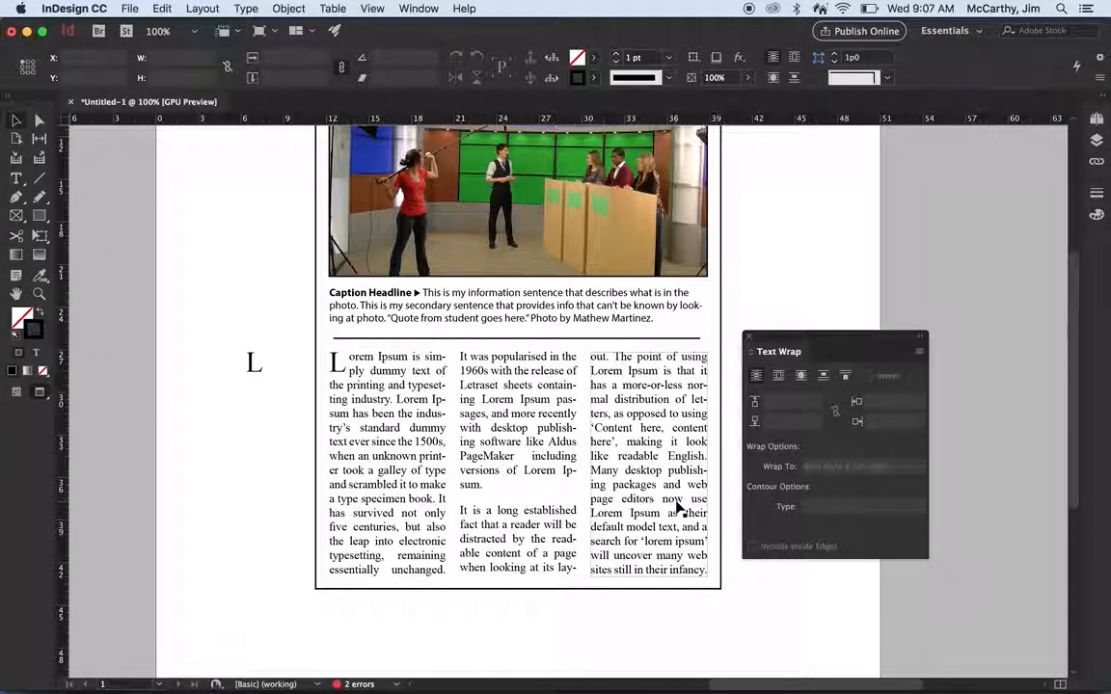
left_click(338, 364)
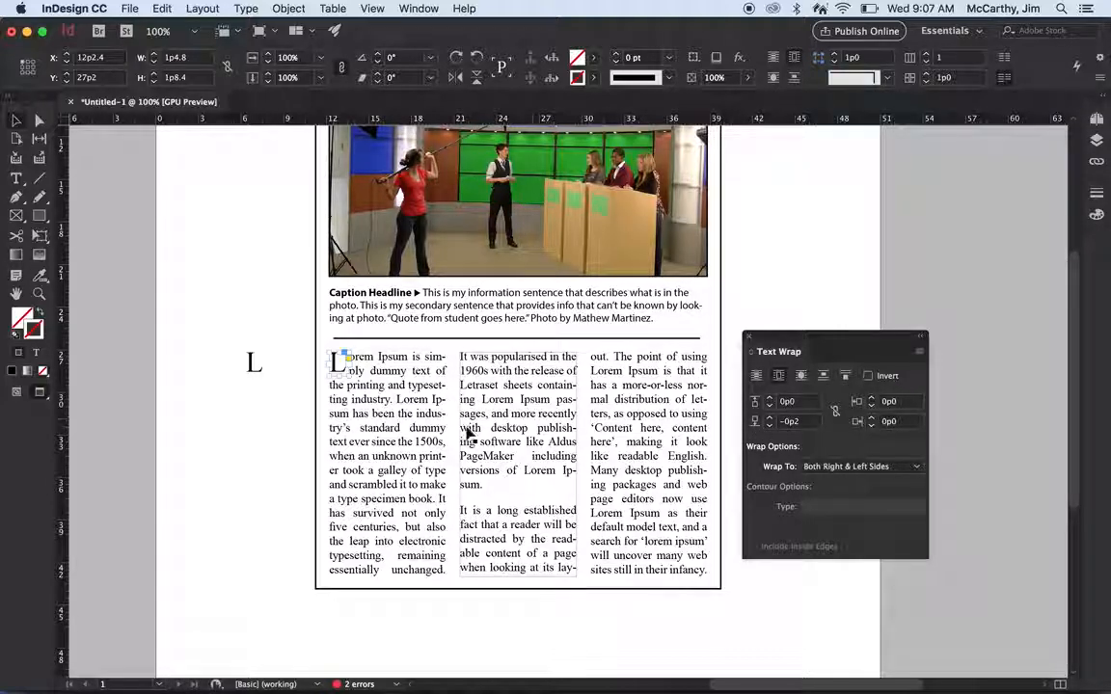
left_click(295, 384)
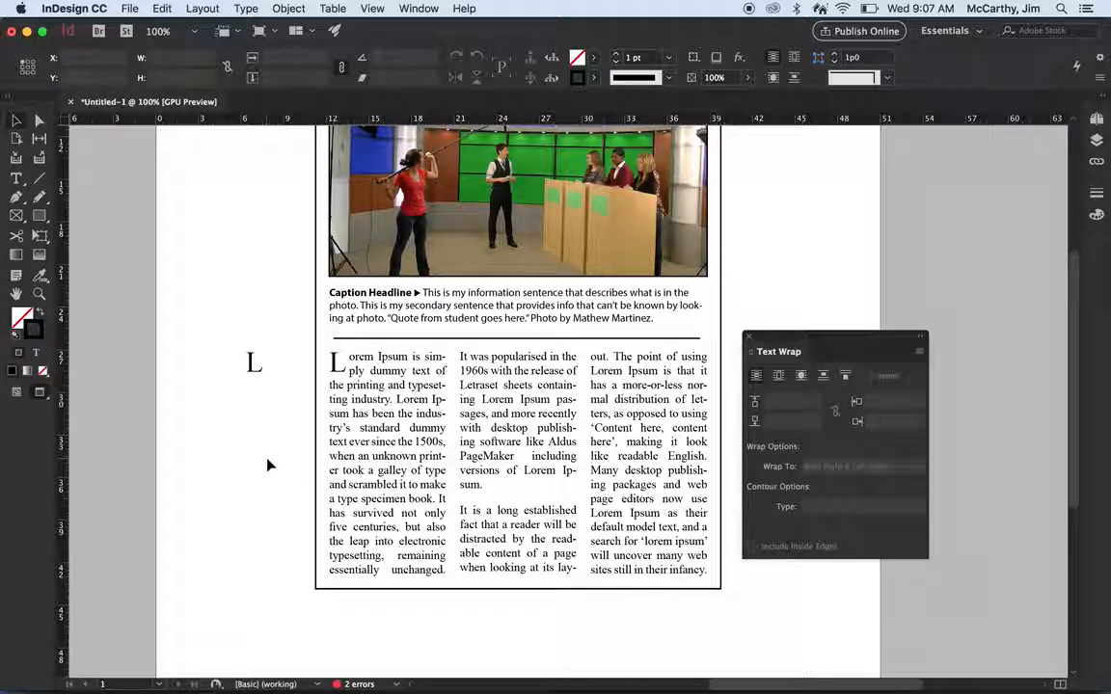
Try a 5 pt stroke on the game show photo's frame and return it to 1 pt
scroll(269, 466, "up", 5)
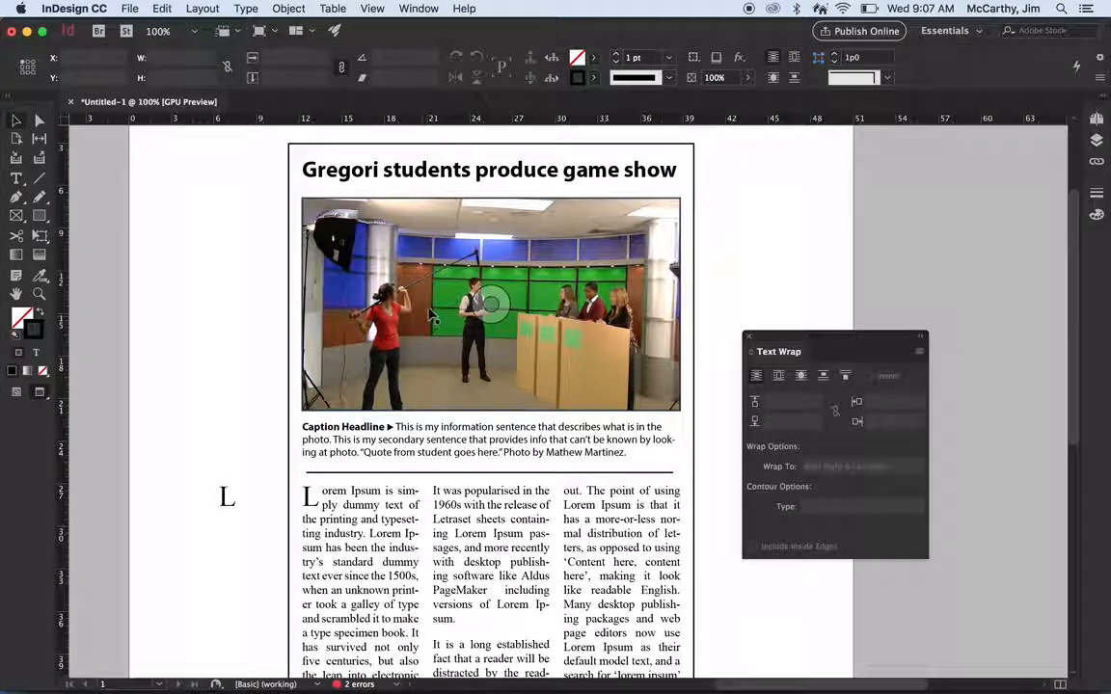
left_click(431, 317)
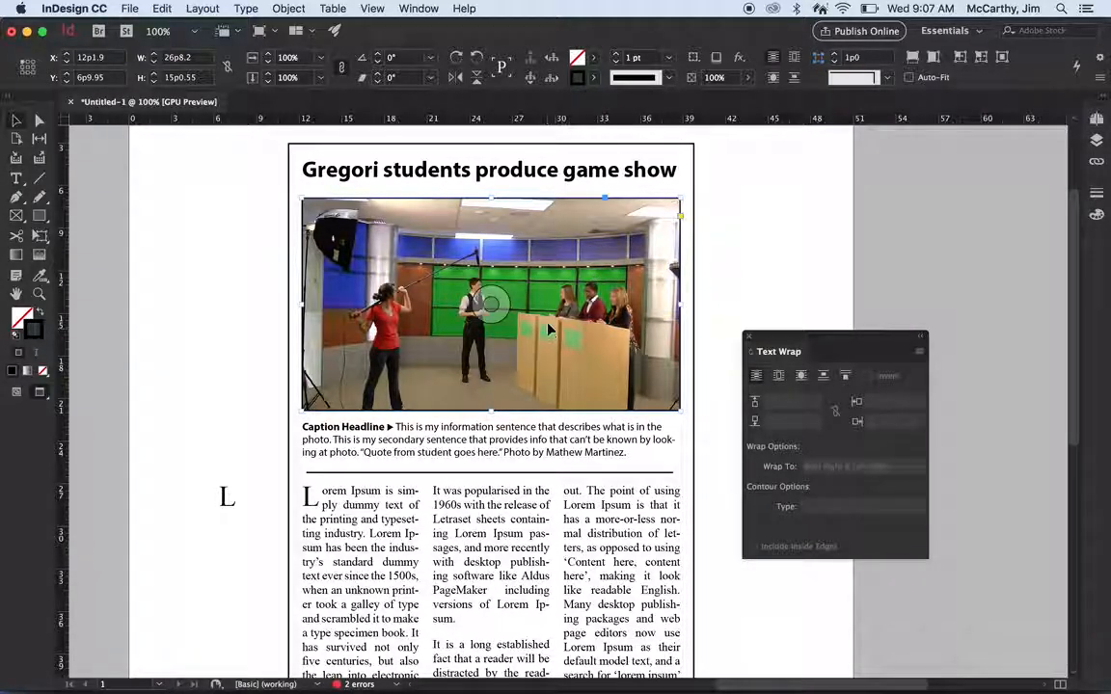
left_click(617, 61)
left_click(617, 60)
left_click(617, 61)
left_click(618, 61)
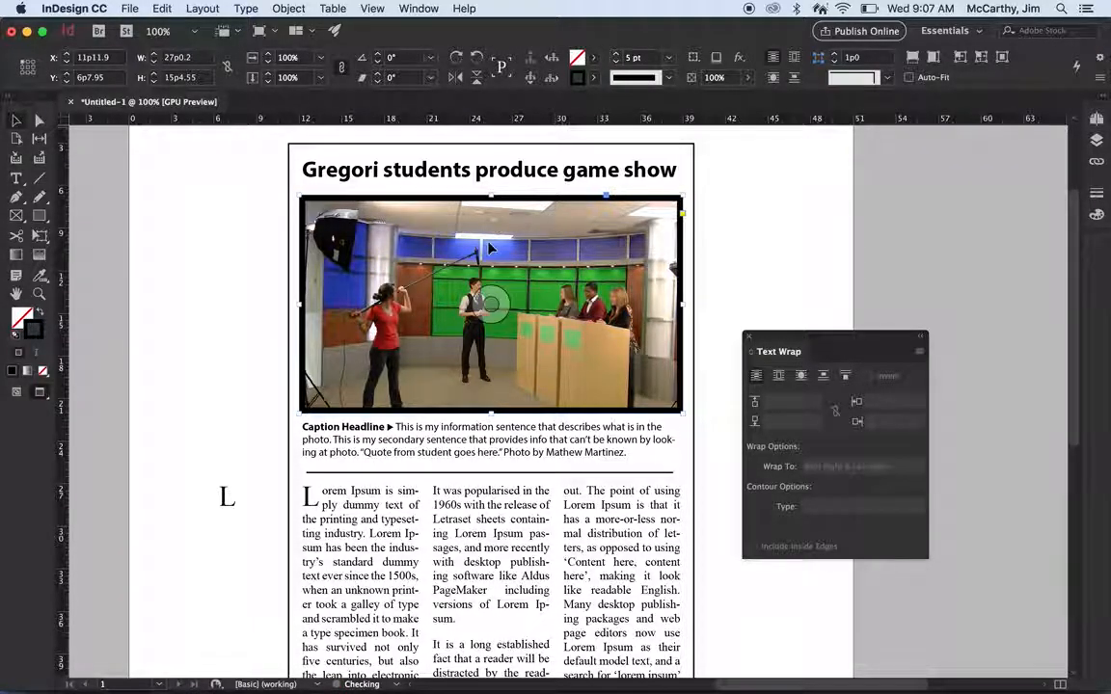
left_click(618, 64)
left_click(617, 64)
left_click(618, 64)
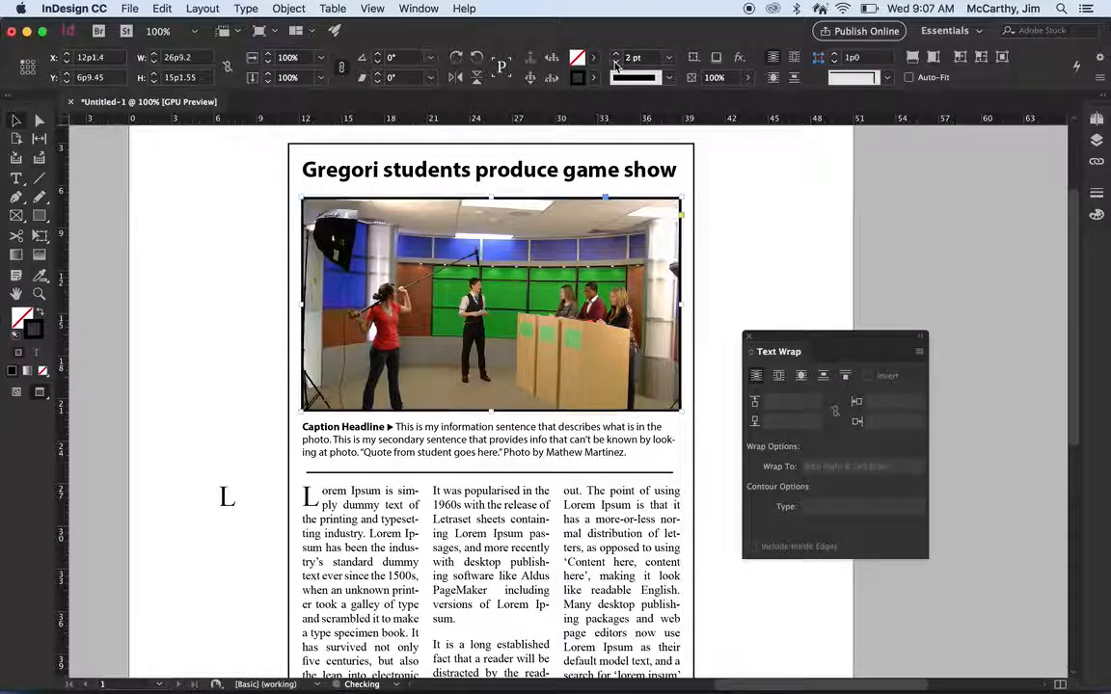
left_click(229, 320)
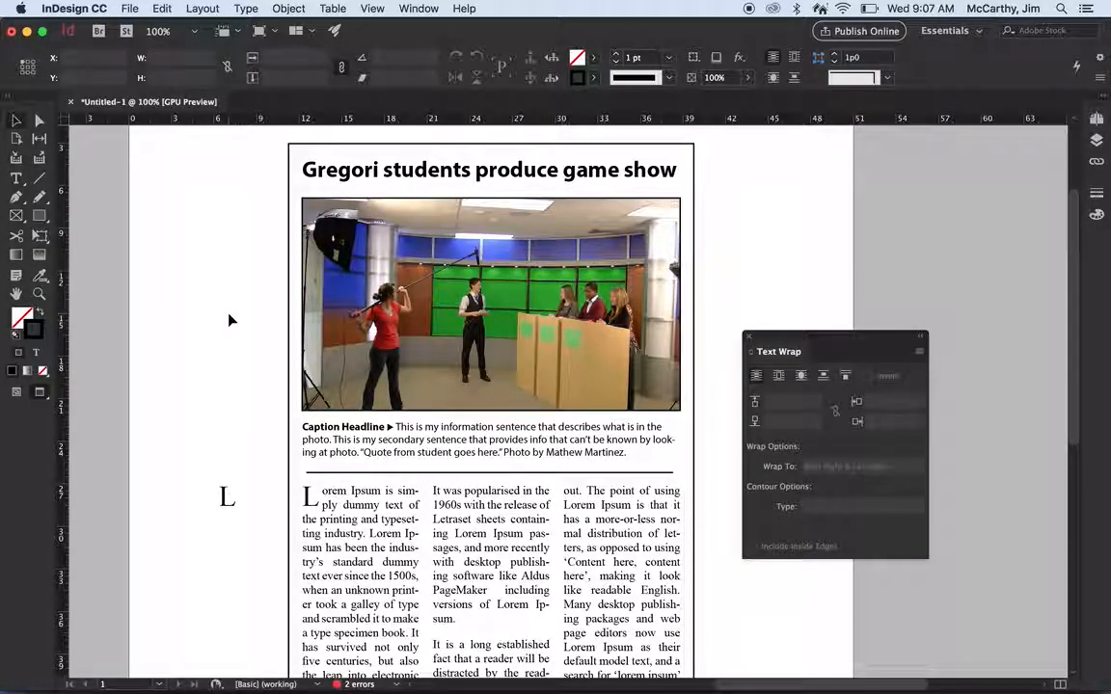
Examine the border around the whole article, and draw and delete a test rectangle about 5p3 by 7p7 beside the photo
scroll(229, 321, "down", 10)
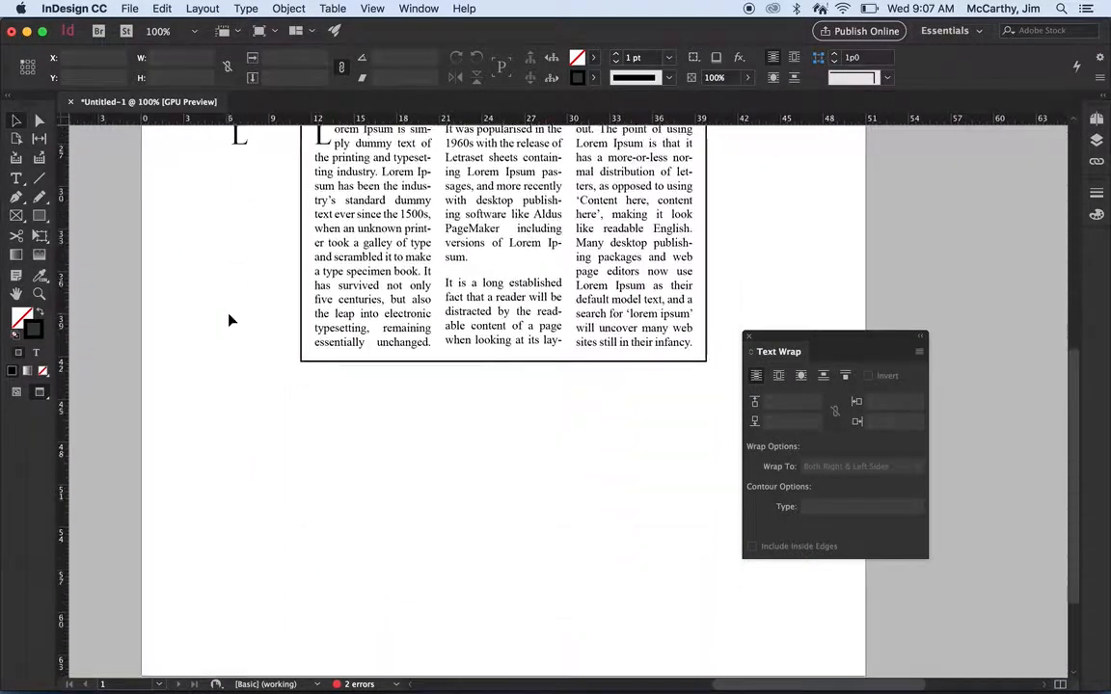
left_click(301, 320)
scroll(247, 381, "up", 10)
scroll(246, 382, "down", 6)
scroll(247, 382, "up", 2)
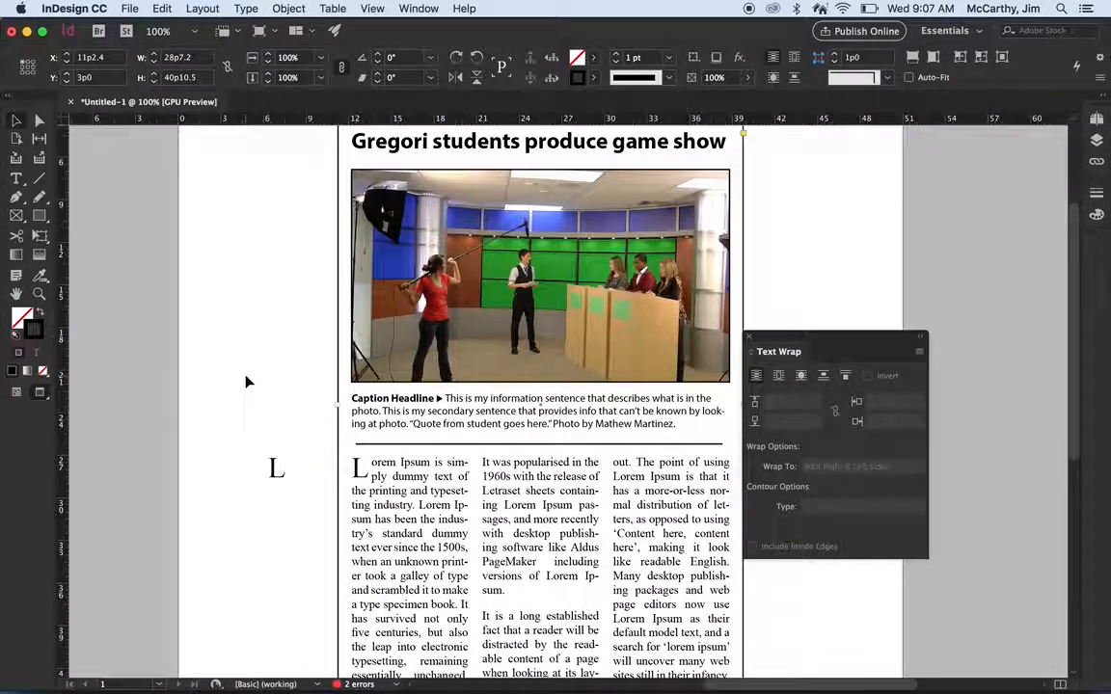
left_click(60, 220)
left_click_drag(204, 227, 278, 334)
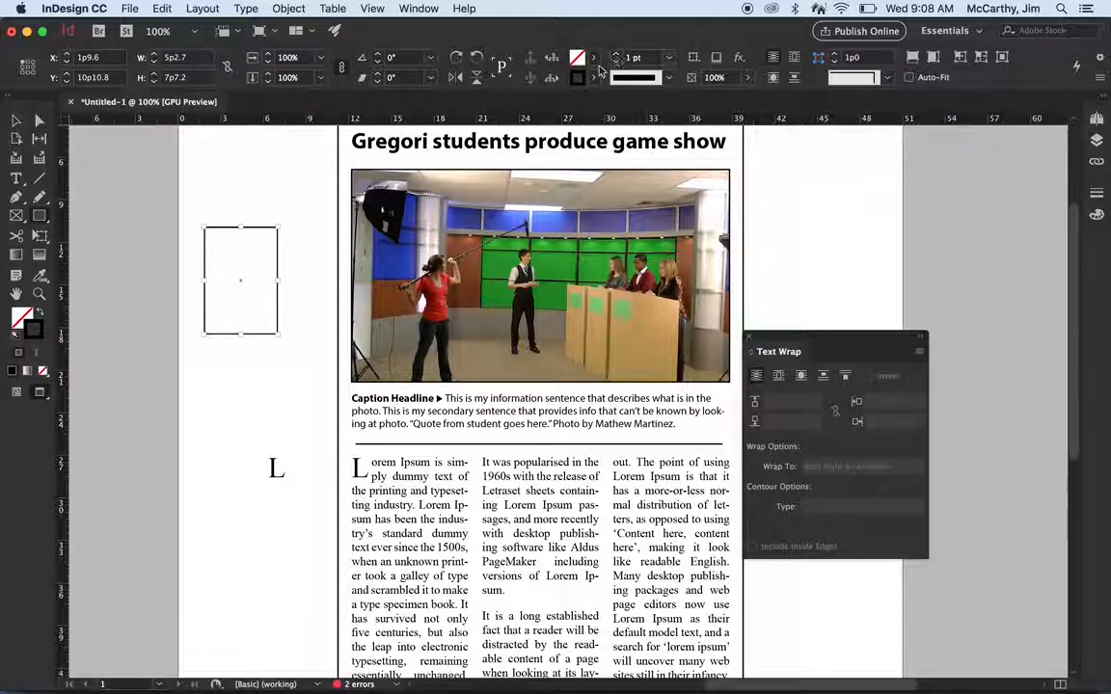
key("Delete")
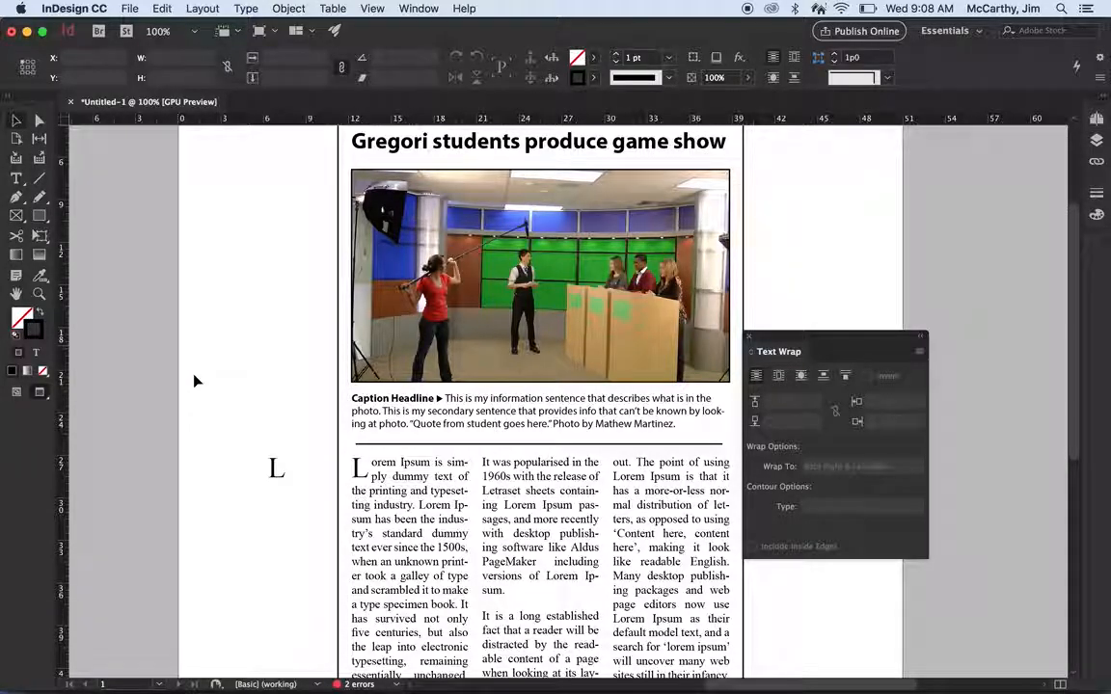
Delete the spare L beside the story and return to the normal view with guides
left_click_drag(229, 436, 295, 496)
key("Delete")
left_click(18, 393)
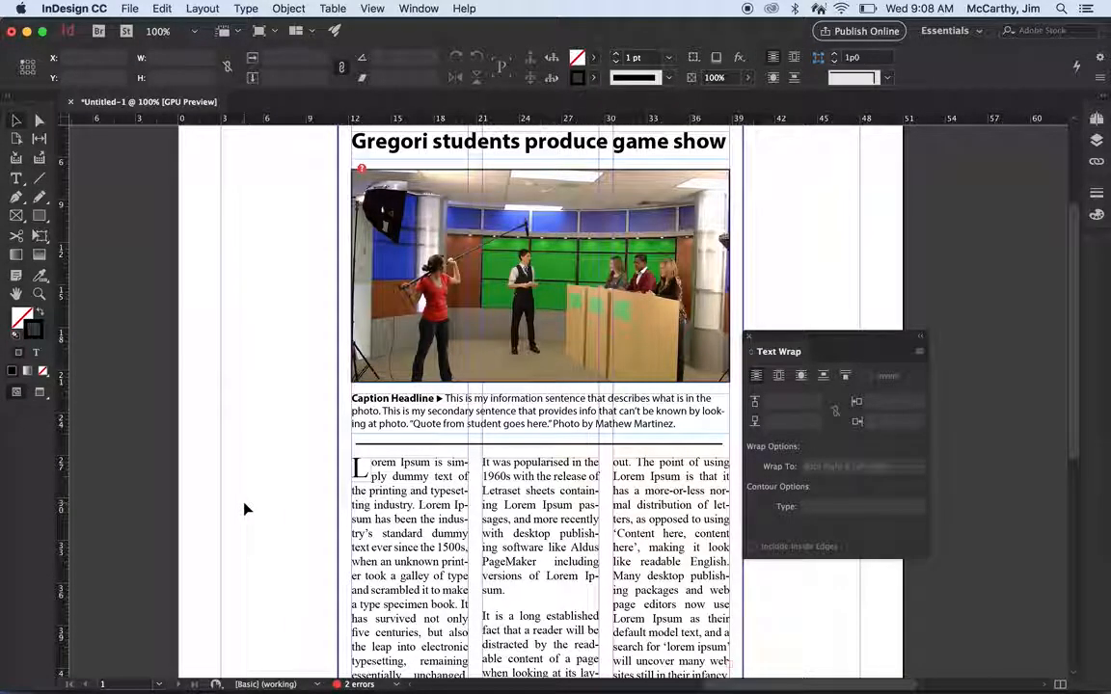
Check the page size and orientation in Document Setup and close it without changes
key("super+minus")
key("super+minus")
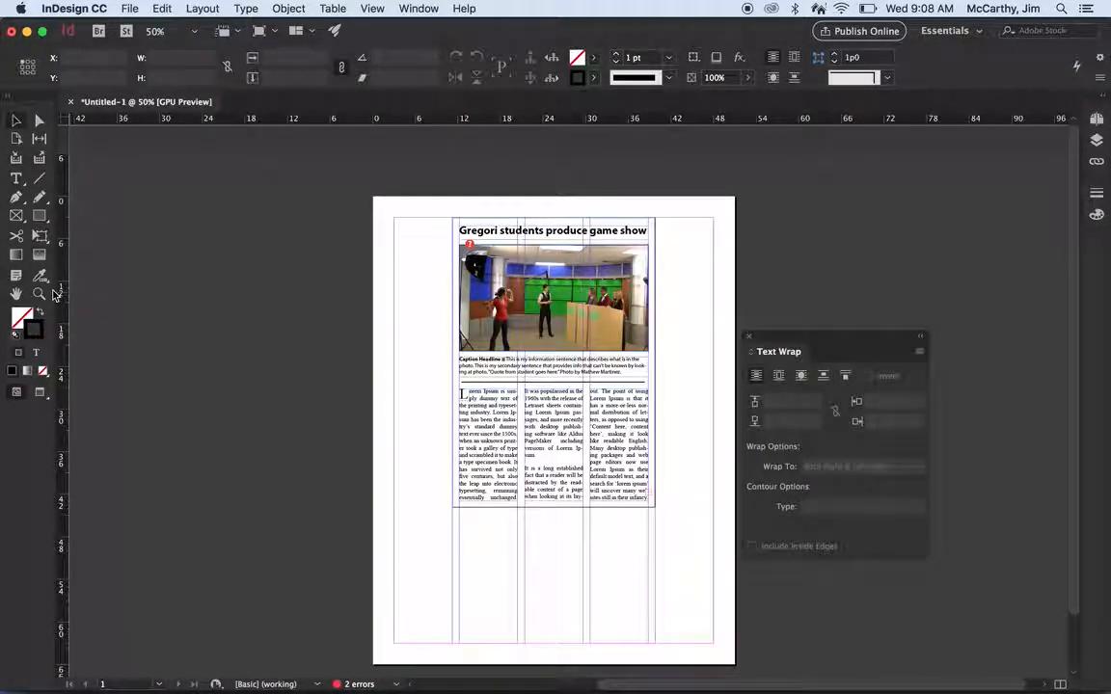
left_click(131, 10)
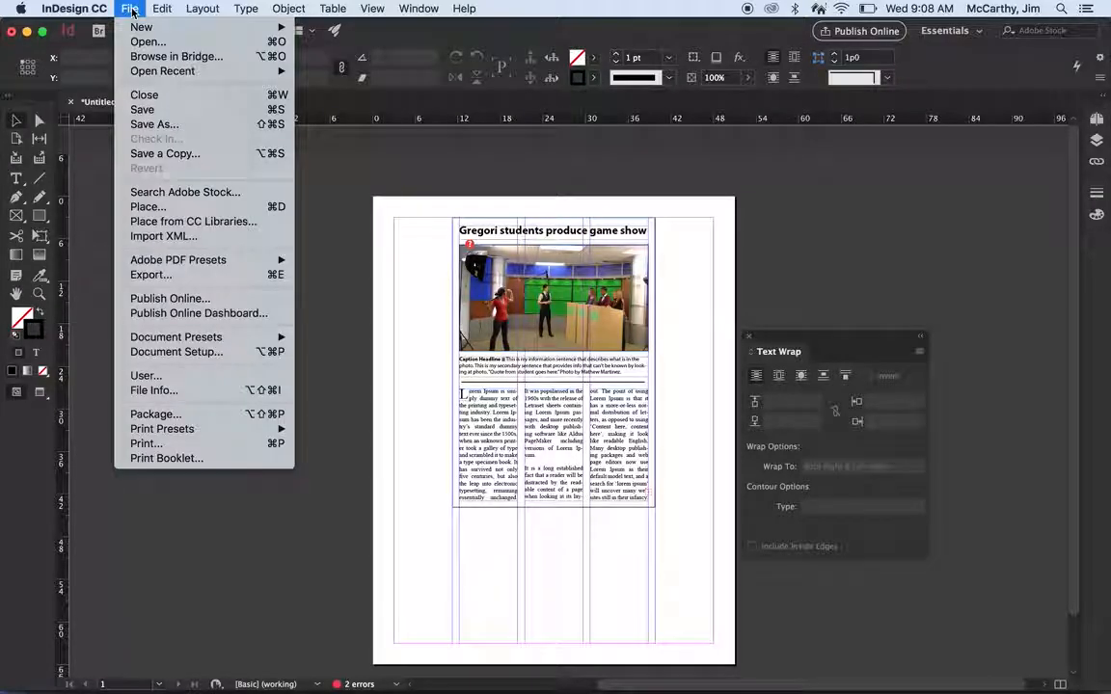
left_click(196, 353)
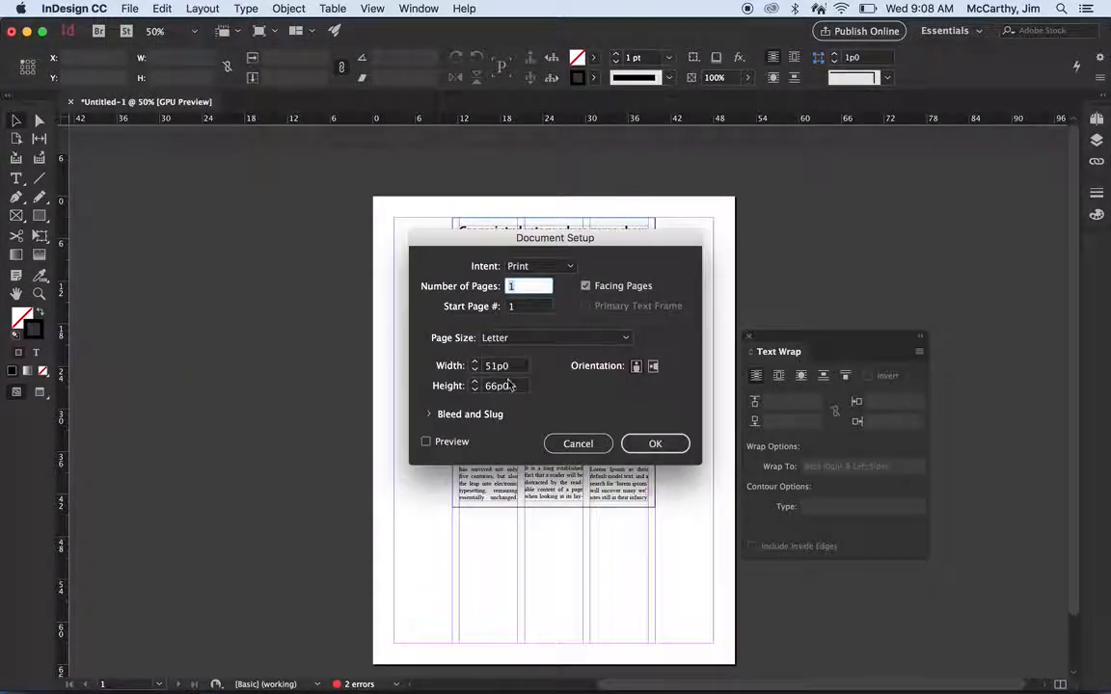
left_click_drag(627, 243, 363, 209)
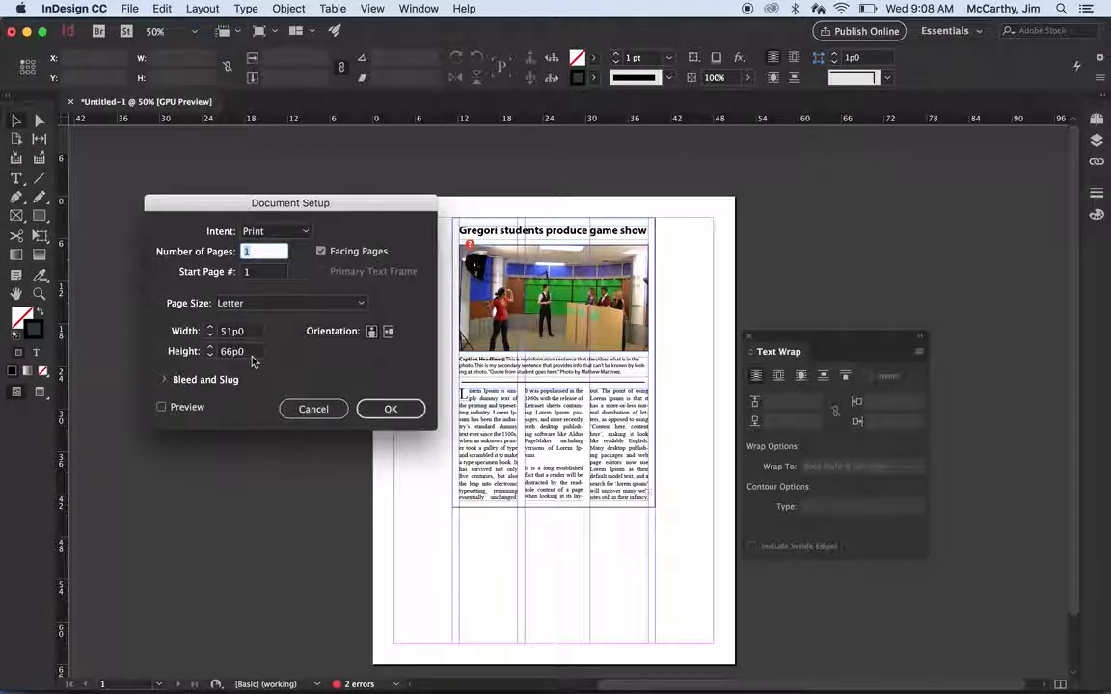
left_click(322, 410)
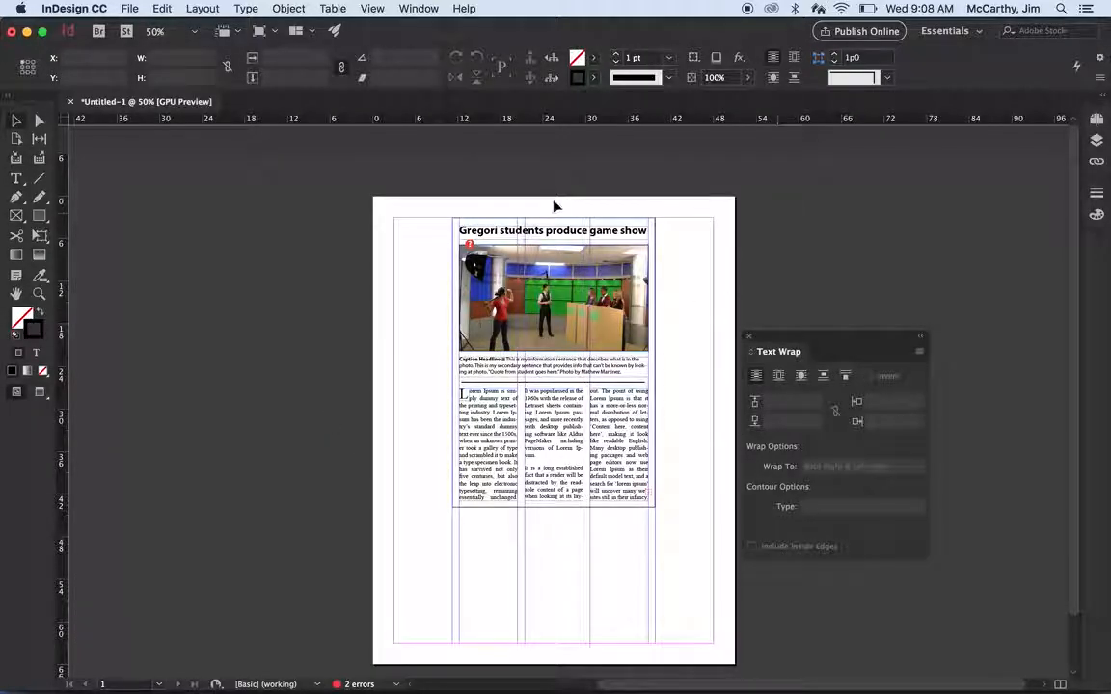
Check the page's margins, column count and gutter in Margins and Columns, and close it without changes
left_click(201, 10)
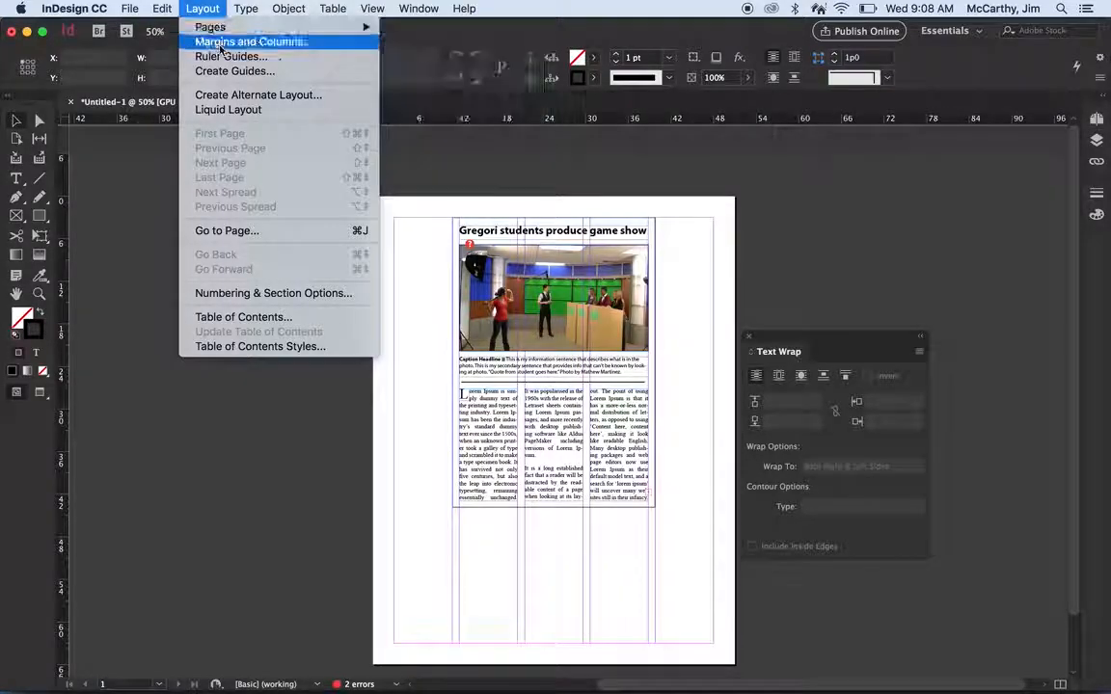
left_click(220, 44)
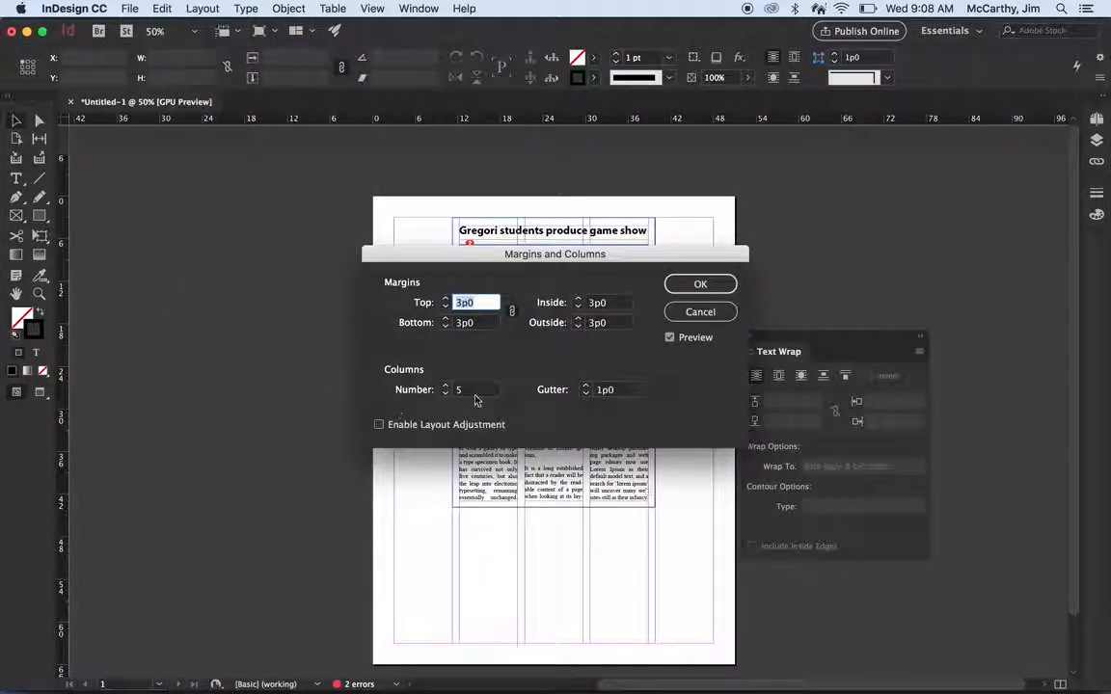
left_click(698, 312)
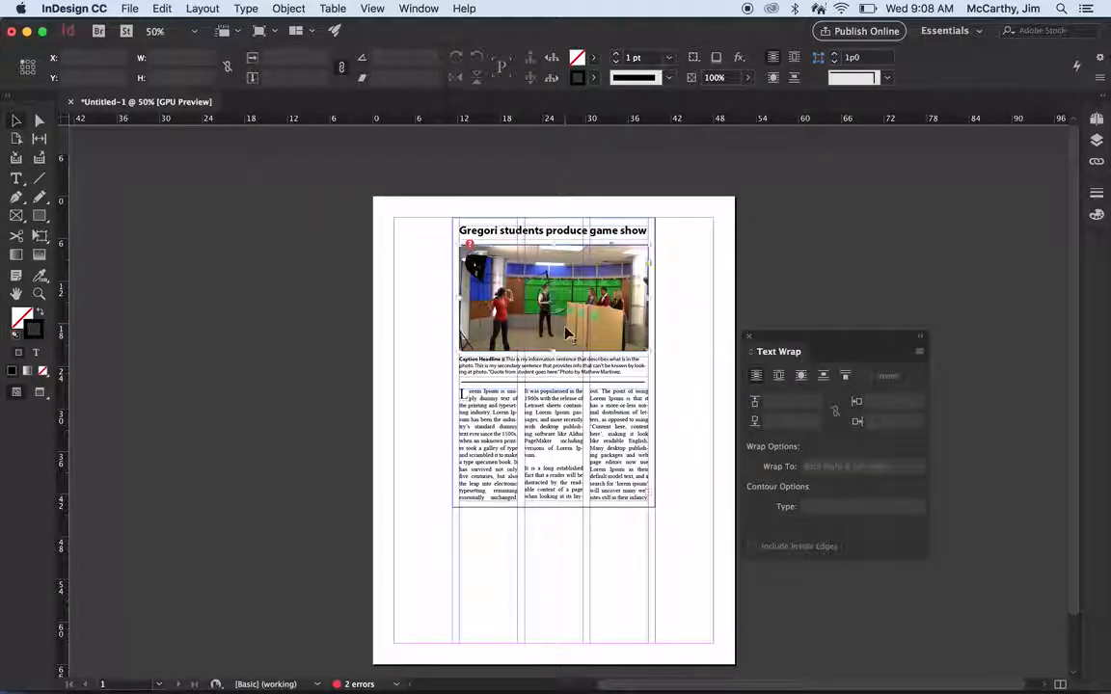
Try moving the game show photo into the empty area below the article and nudging it upward in large increments
left_click(507, 293)
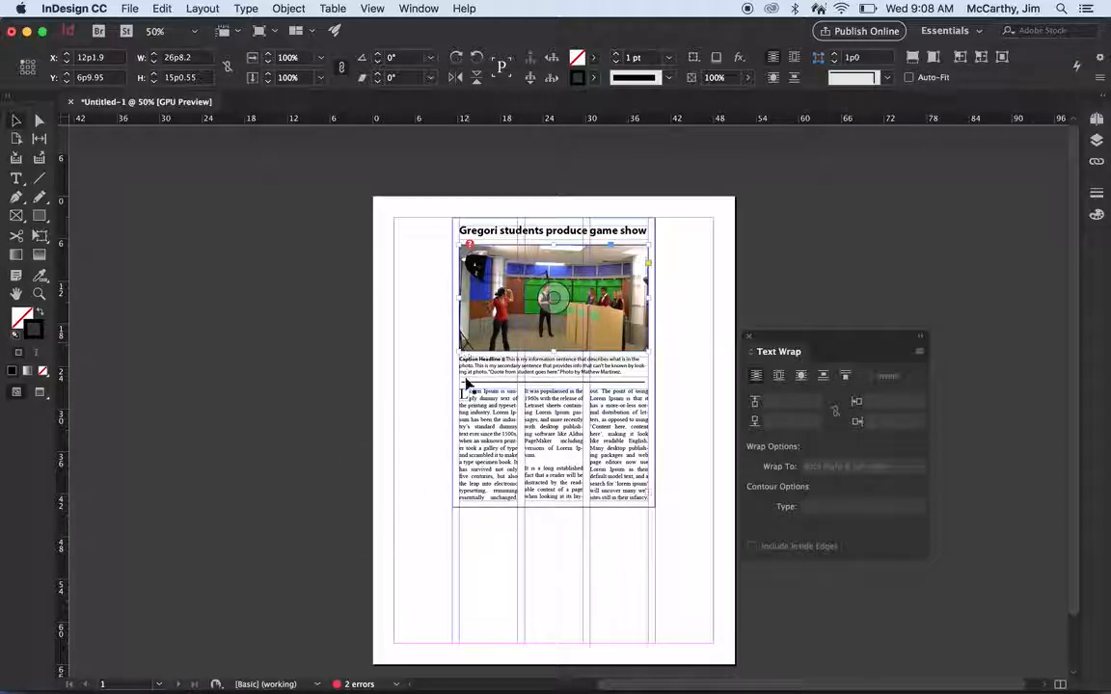
left_click_drag(499, 301, 502, 583)
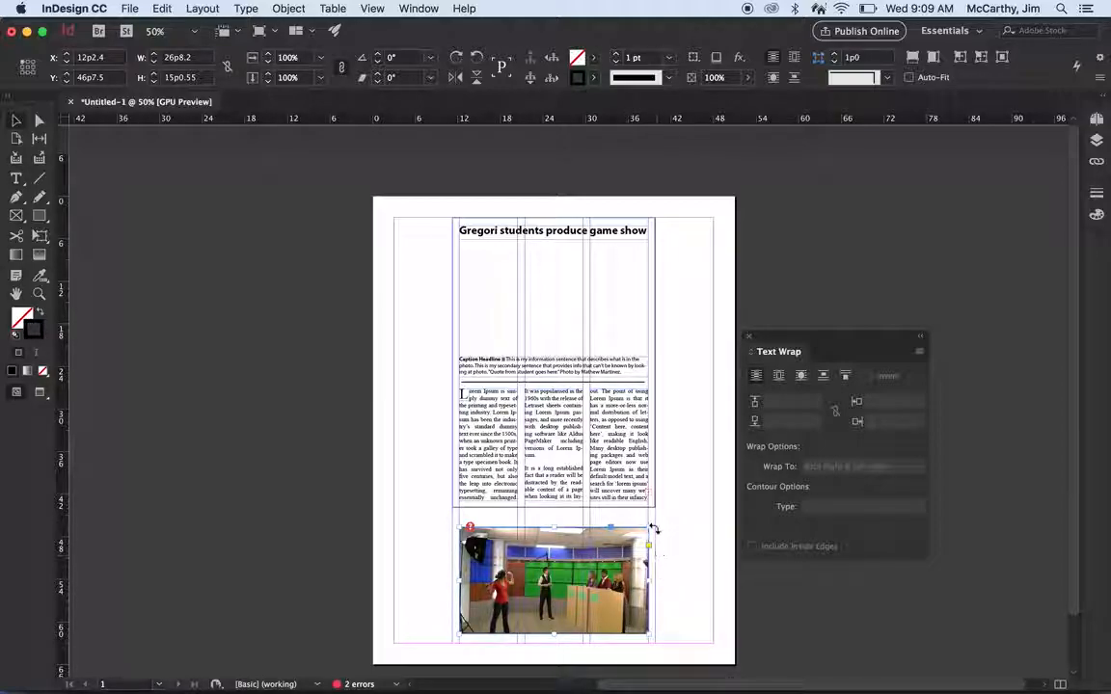
key("shift+Up")
key("shift+Up")
key("shift+Up")
key("shift+Up")
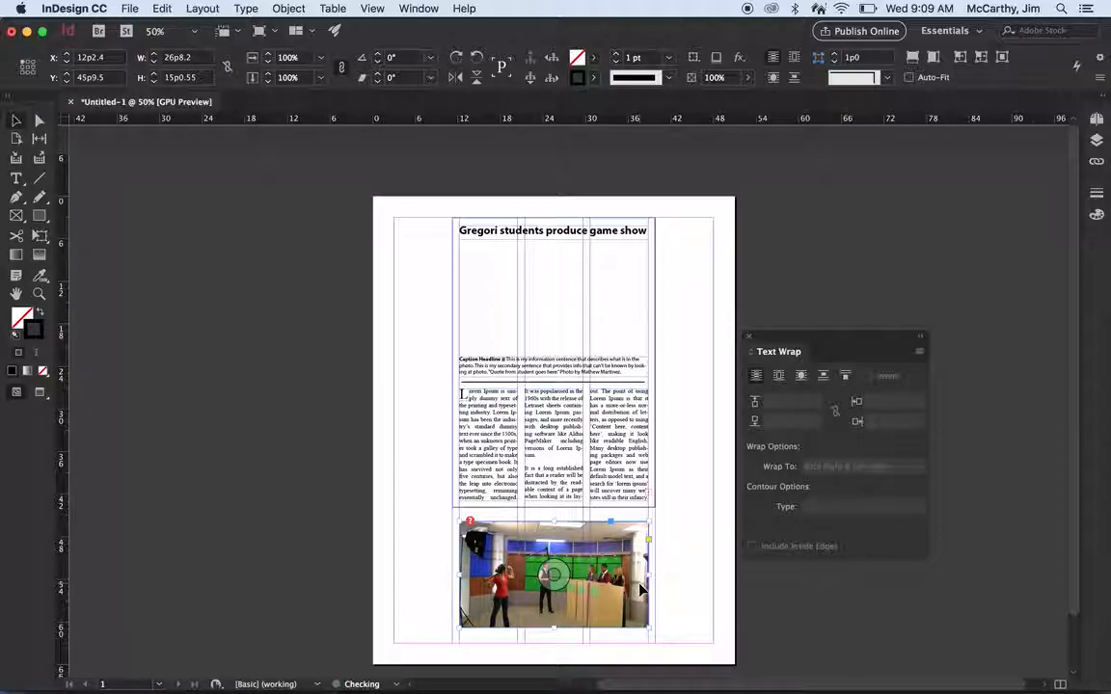
Undo the photo's nudges and its move below the article, and deselect it
key("super+z")
key("super+z")
key("super+z")
key("super+z")
key("super+z")
left_click(567, 577)
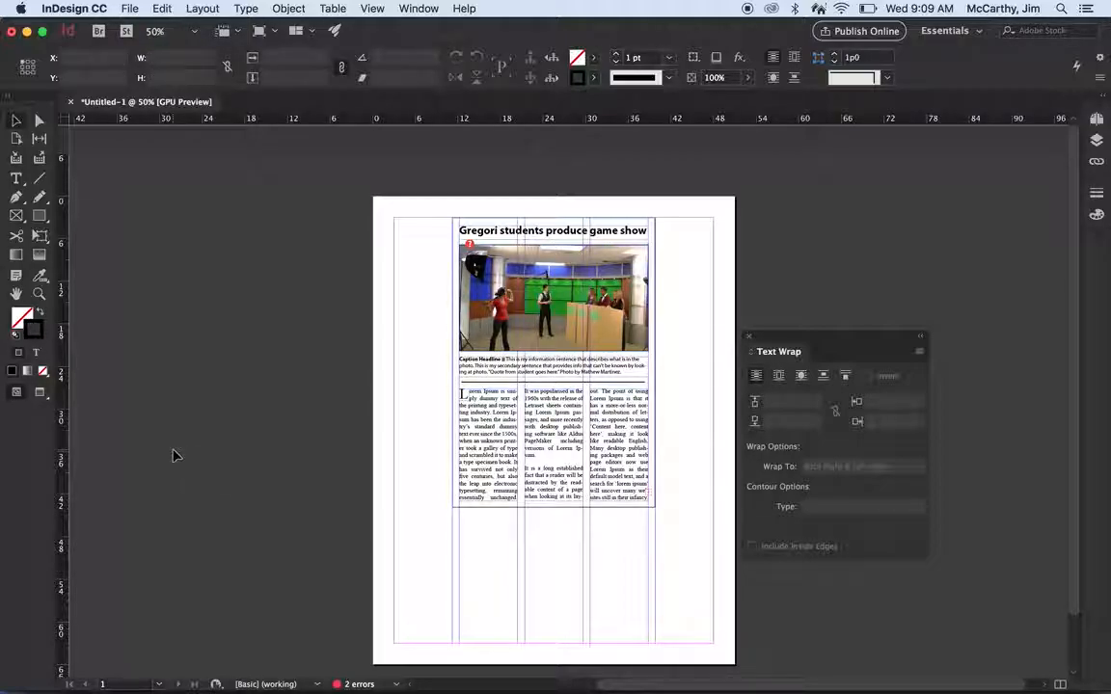
Toggle the toolbox to a single column and back to two, and view the article in Preview mode at 75% zoom
left_click(8, 93)
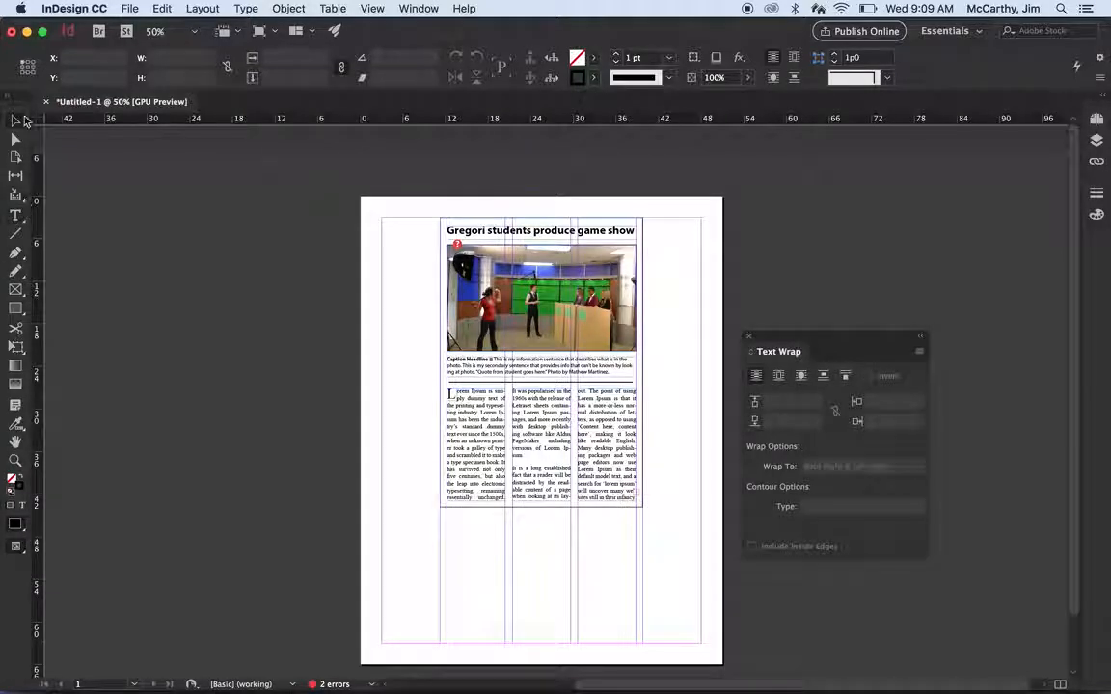
left_click(8, 96)
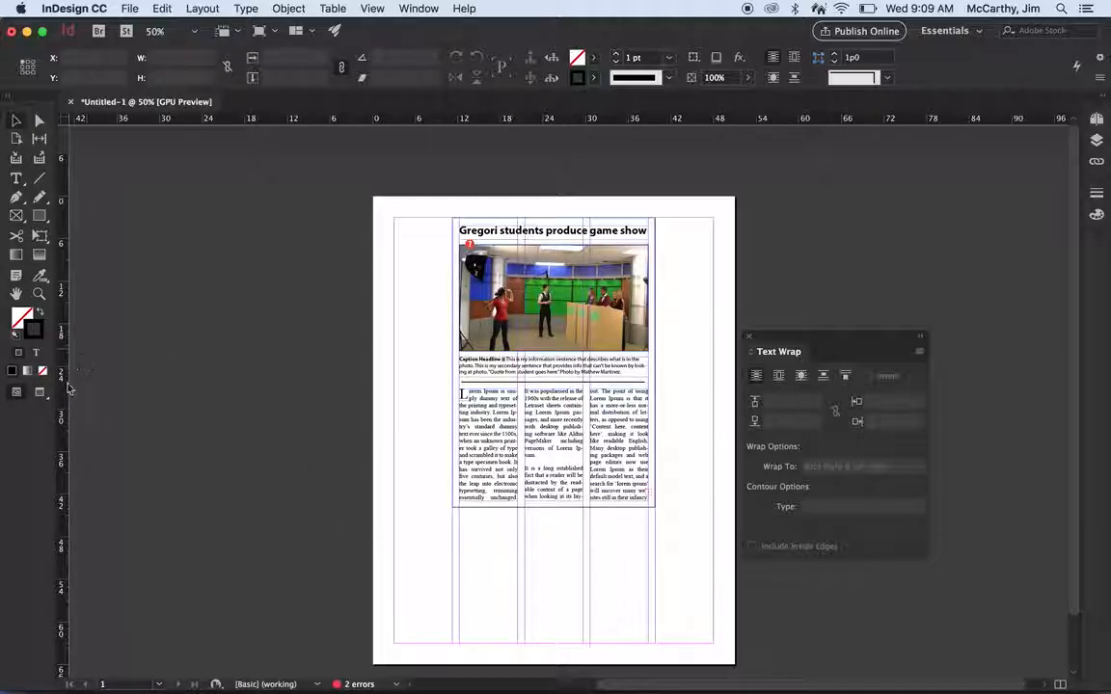
left_click(38, 394)
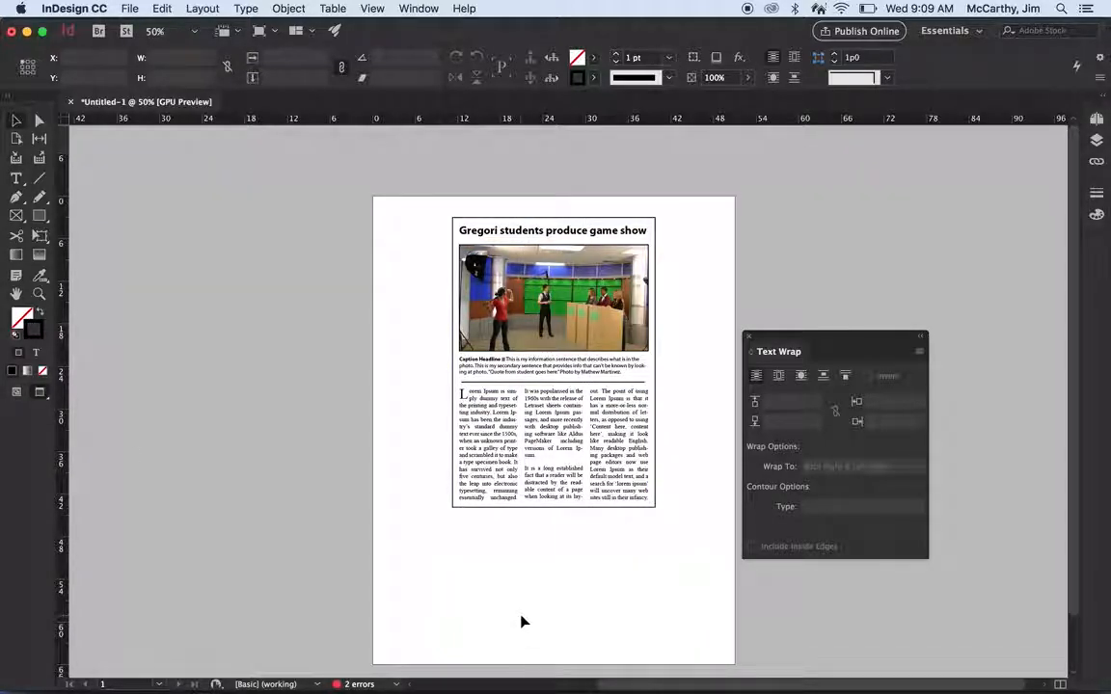
key("super+equal")
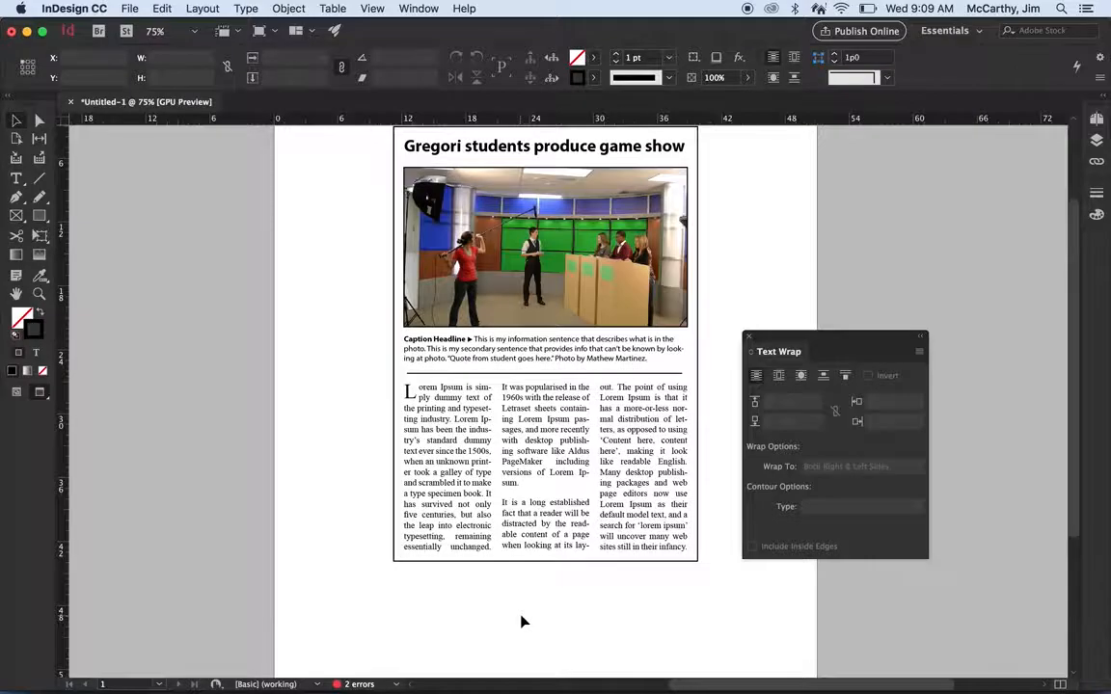
scroll(520, 615, "up", 2)
scroll(521, 615, "right", 2)
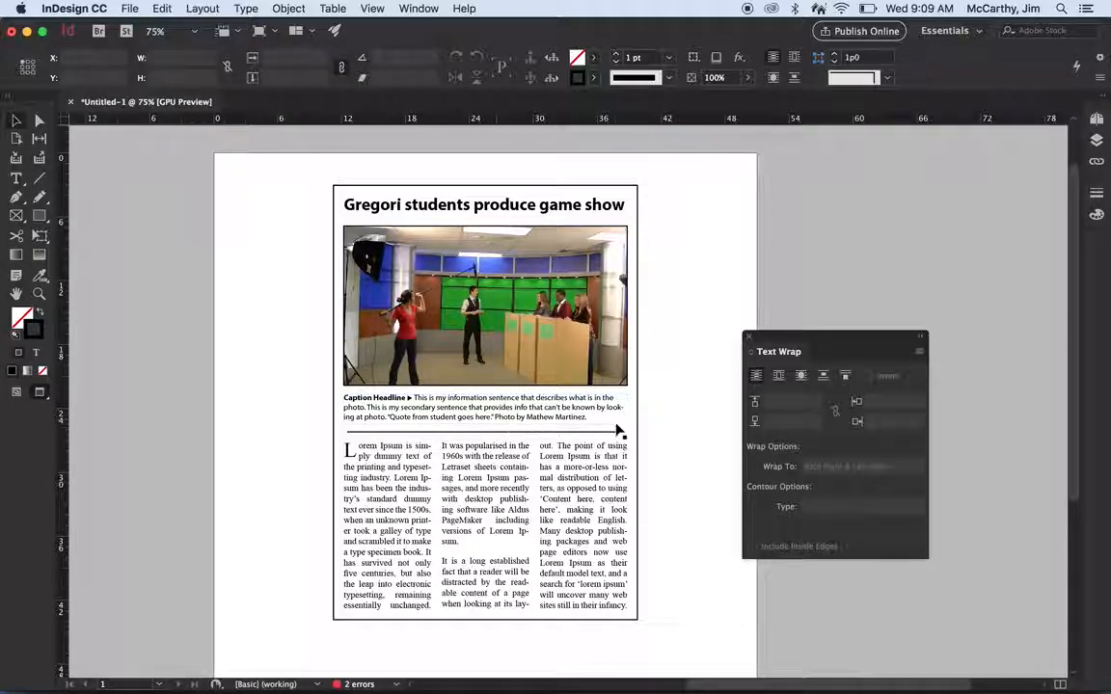
Insert a space between the closing quotation mark and the photo credit in the caption
left_click(16, 179)
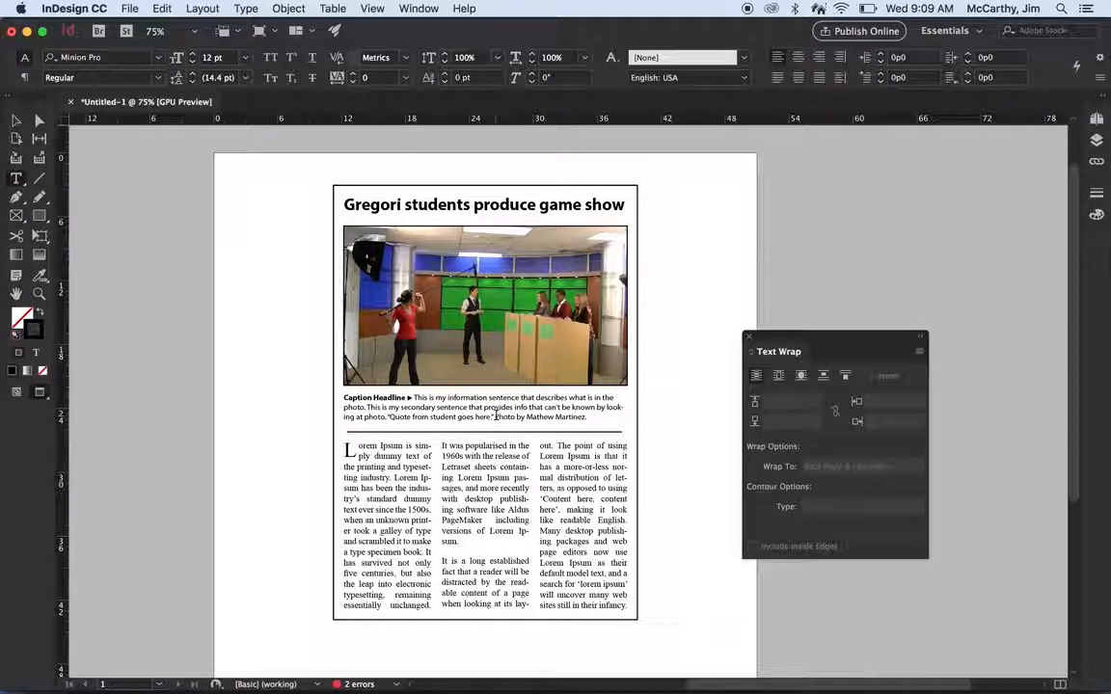
left_click(496, 416)
left_click(681, 521)
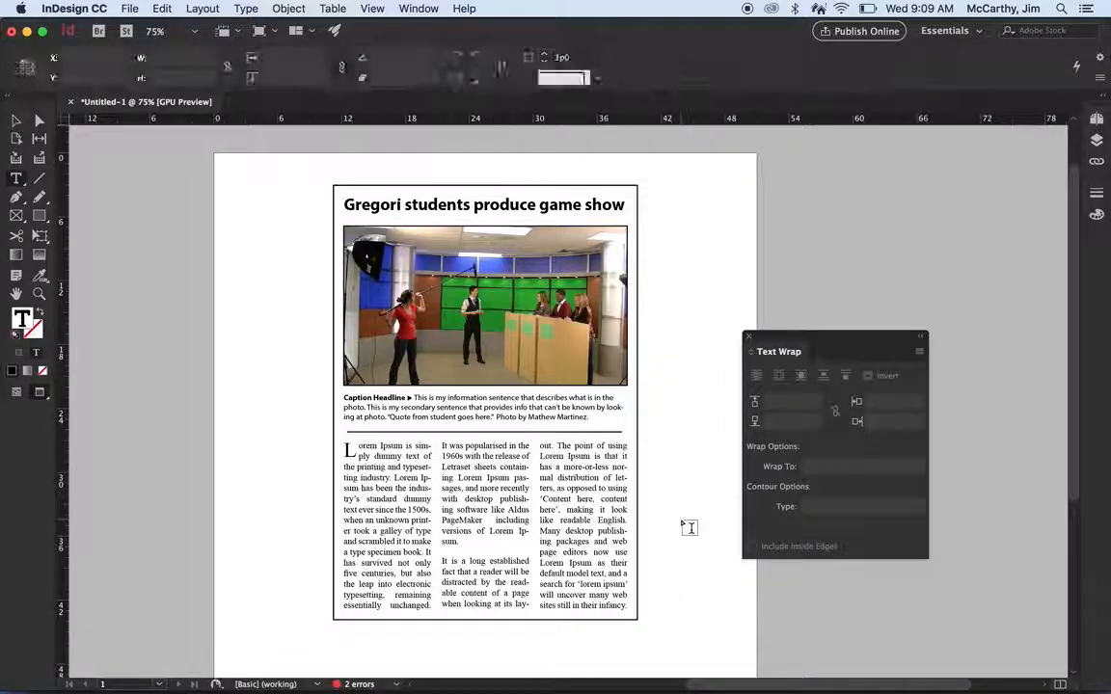